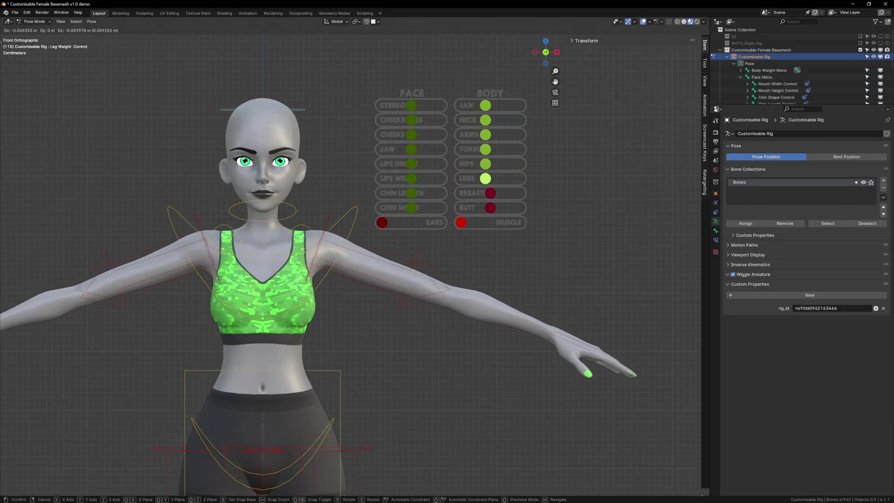
Step: Adjust the six body weight sliders together and move the BREASTS slider of the Customisable Rig
left_click(502, 178)
left_click(490, 194)
key("g")
left_click(501, 106)
Step: Adjust the EYEBROWS slider and raise the CHEEKBONES slider in the face controls
key("g")
left_click(411, 105)
key("g")
left_click(411, 120)
left_click_drag(411, 120, 418, 120)
Step: Lower the CHEEKS and chin sliders, raise JAW and LIPS HEIGHT, and lengthen the ears with the EARS slider
left_click_drag(412, 134, 402, 135)
left_click_drag(411, 149, 429, 149)
left_click_drag(411, 164, 427, 164)
left_click_drag(411, 193, 394, 208)
left_click_drag(382, 223, 483, 223)
Step: Reposition the body menu beside the posed character and rotate the Rigify rig's left shoulder control
scroll(400, 326, "down", 3)
middle_click_drag(400, 326, 394, 160, "shift")
scroll(394, 160, "down", 1)
left_click(401, 187)
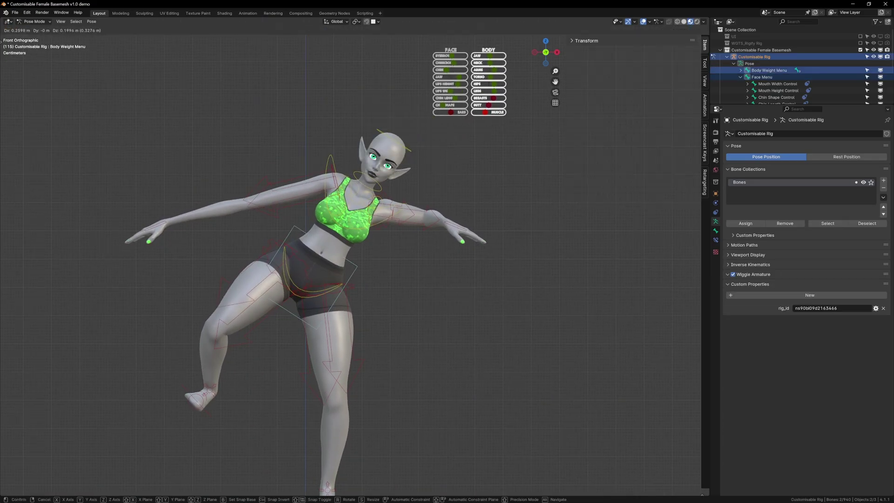
key("r")
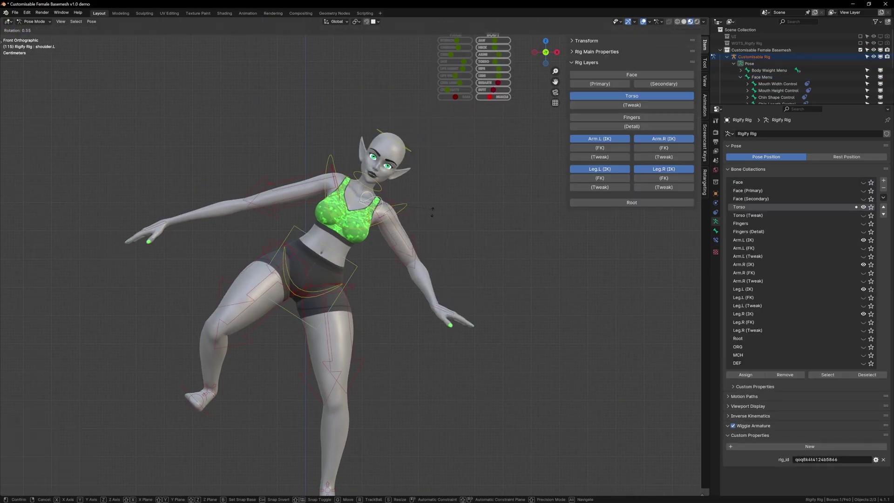
left_click(432, 215)
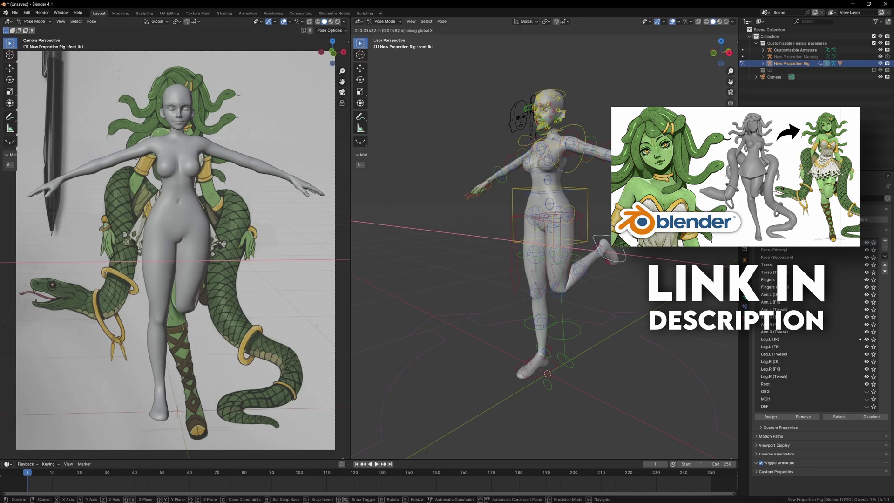
Step: Move the left foot IK control along global X and show the body in wireframe over the Medusa drawing
left_click(609, 252)
key("shift+z")
scroll(176, 298, "up", 5)
scroll(177, 298, "down", 3)
Step: Move and rotate the right foot IK control so the standing leg matches the Medusa drawing
left_click(533, 368)
middle_click_drag(558, 298, 582, 326)
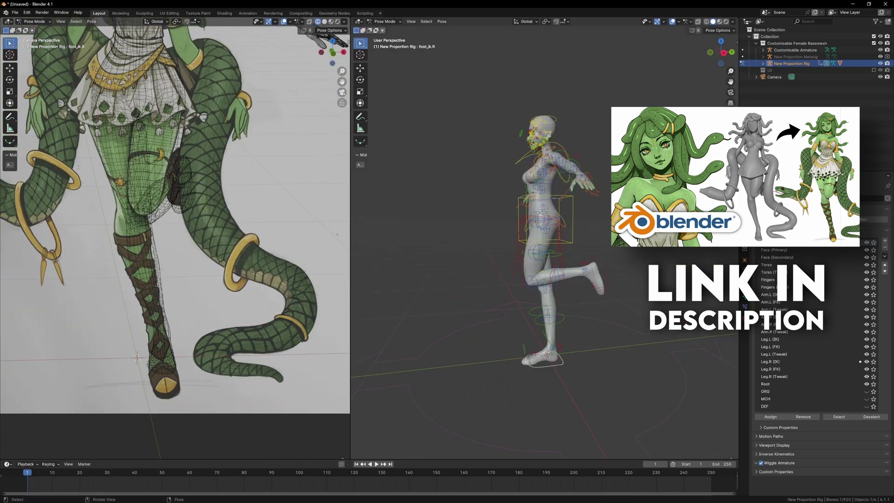
scroll(559, 298, "up", 3)
key("g")
key("r")
key("z")
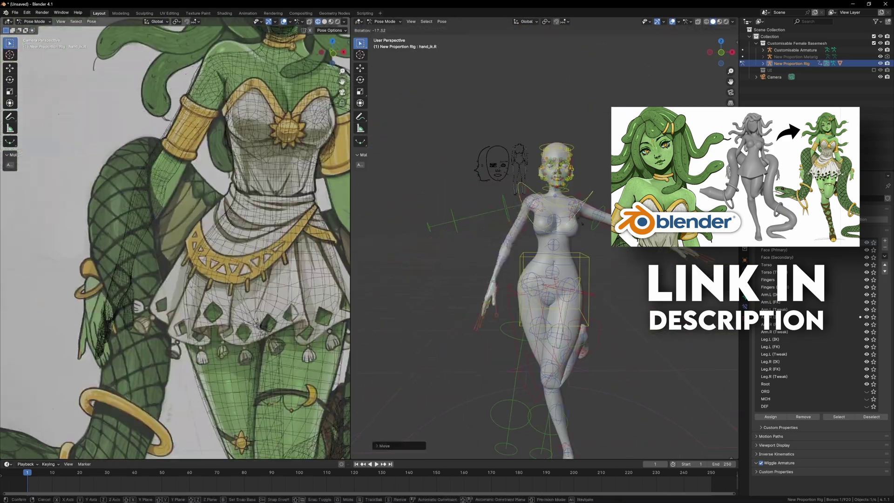
Step: Rotate the right hand IK control to follow the drawn hand, and rotate the Rigify rig's right heel control
key("r")
key("r")
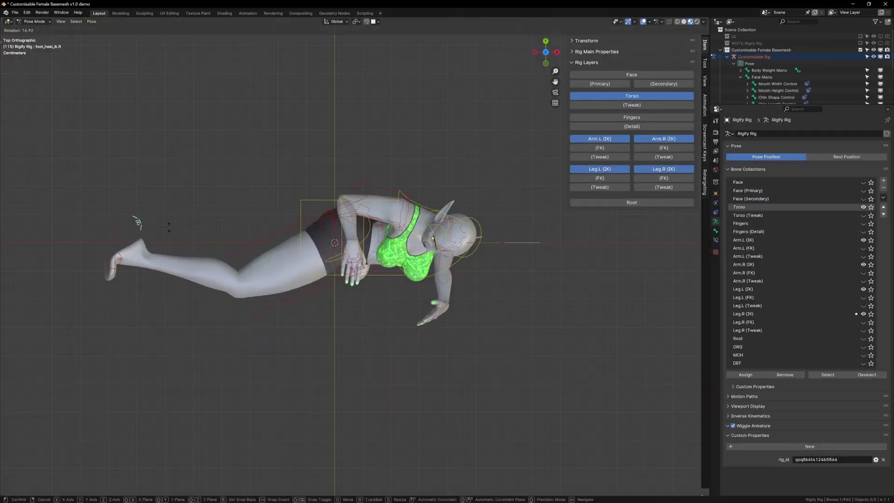
left_click(138, 222)
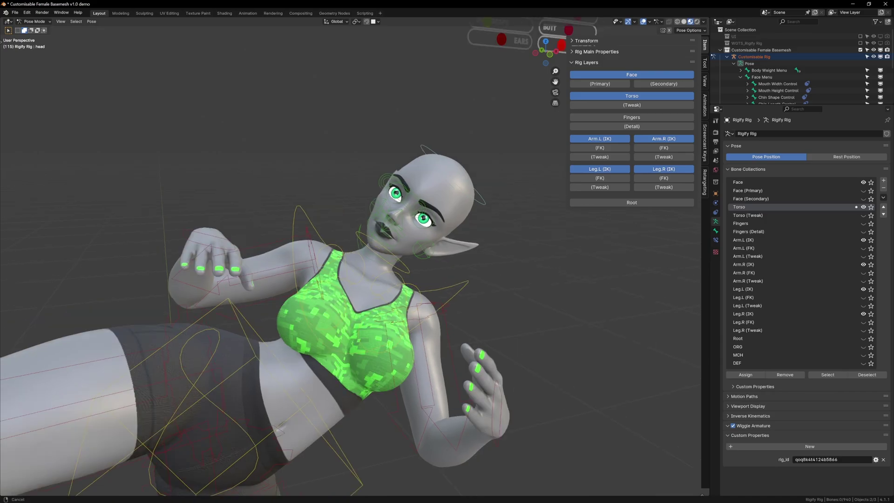
Step: Open the character's mouth by moving the top lip control and rotating the jaw master control about its local X axis
left_click(390, 237)
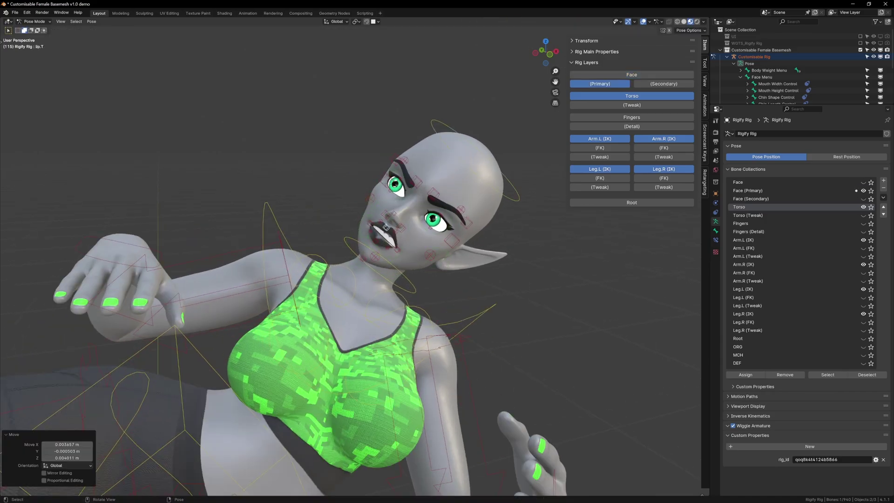
left_click(373, 244)
left_click(600, 84)
left_click(632, 75)
left_click(402, 278)
key("r")
key("x")
key("x")
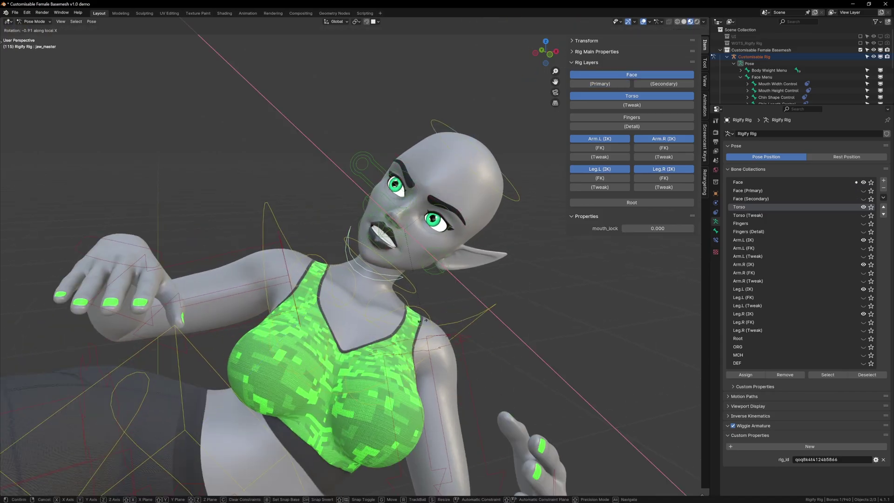
left_click(459, 36)
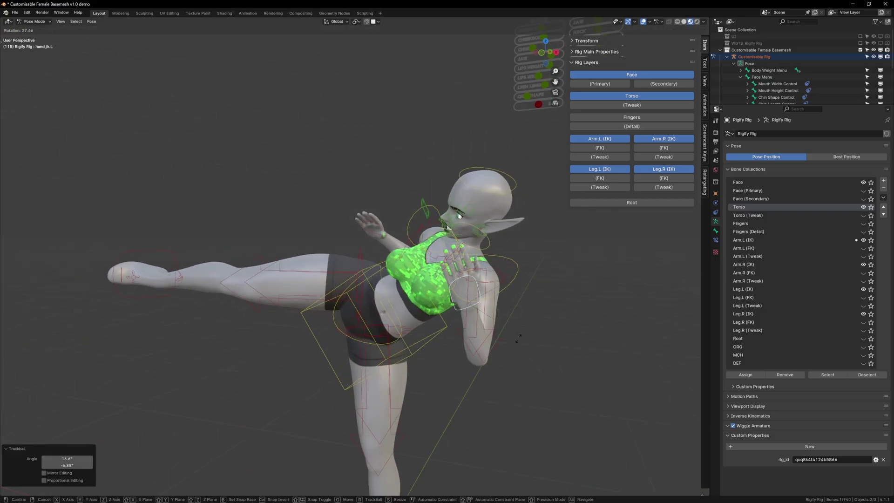
Step: Curl the fingers and thumbs of both hands into fists by scaling and rotating the finger controls
scroll(349, 256, "up", 4)
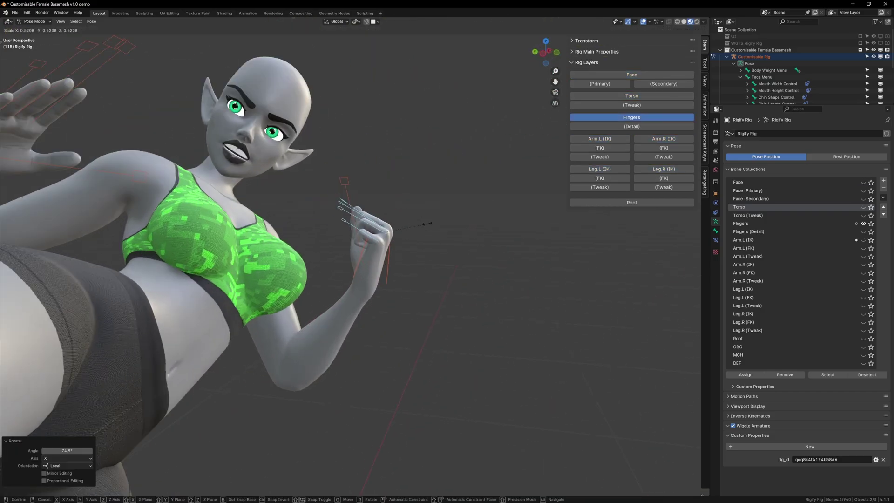
key("s")
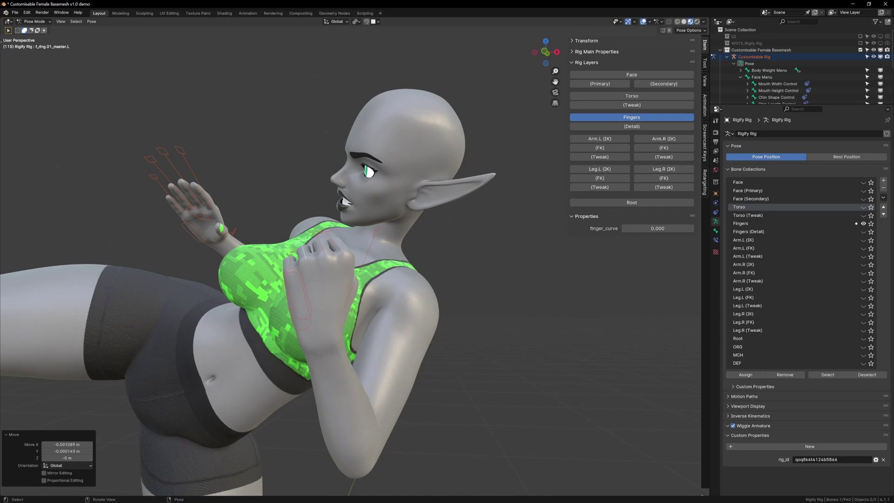
key("r")
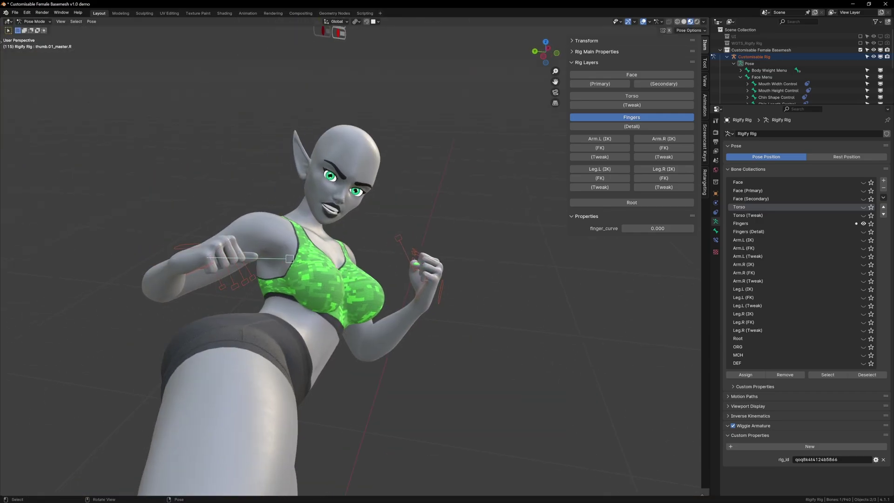
key("r")
key("r")
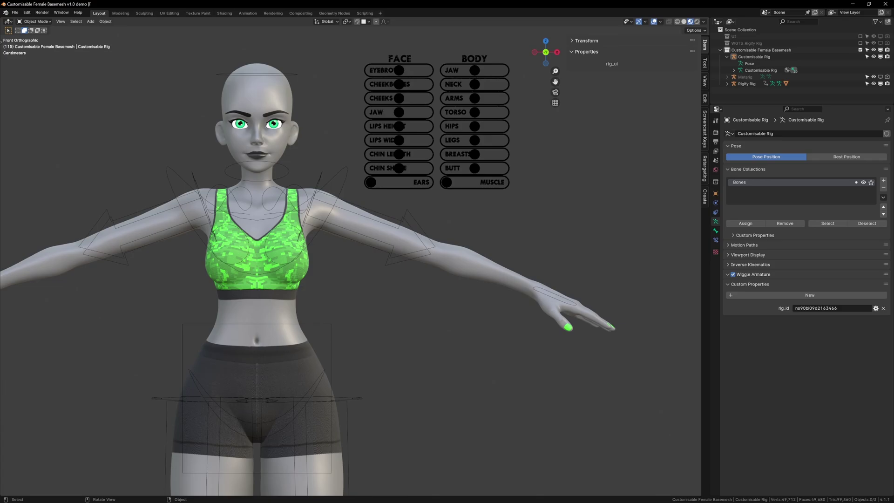
Step: Select the Customisable Rig with the face and body sliders and switch it to Pose Mode
left_click(433, 126)
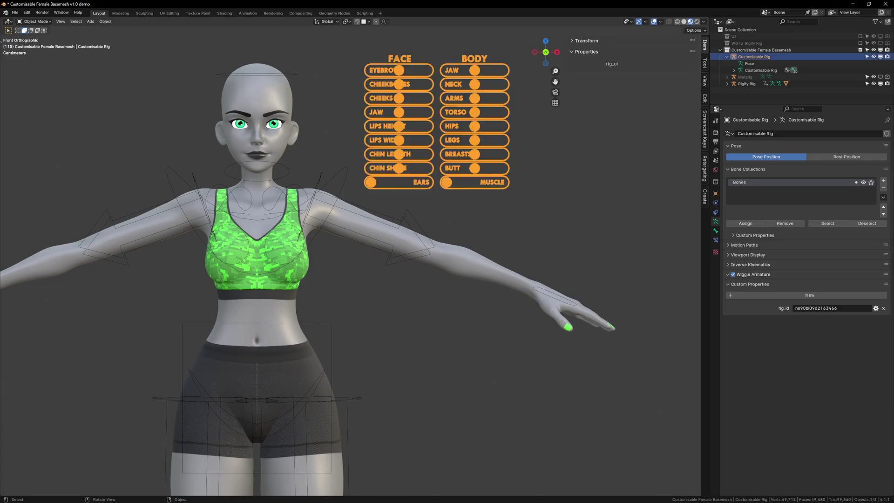
left_click(36, 21)
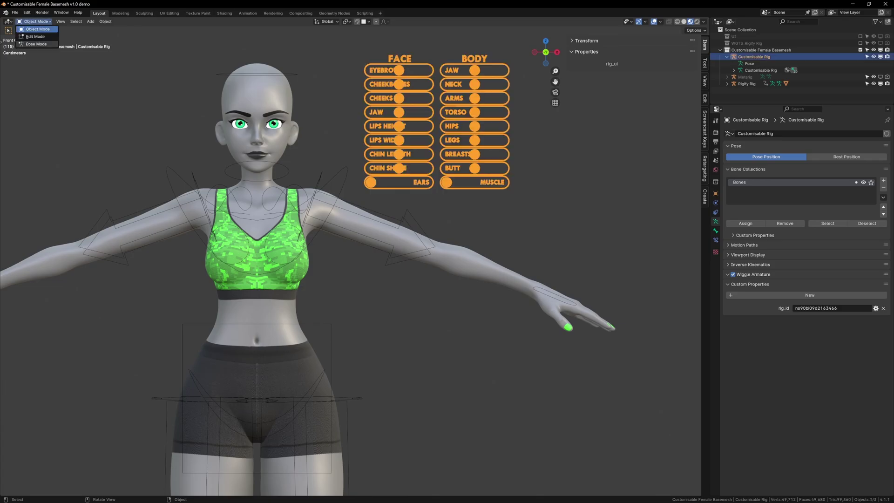
left_click(36, 44)
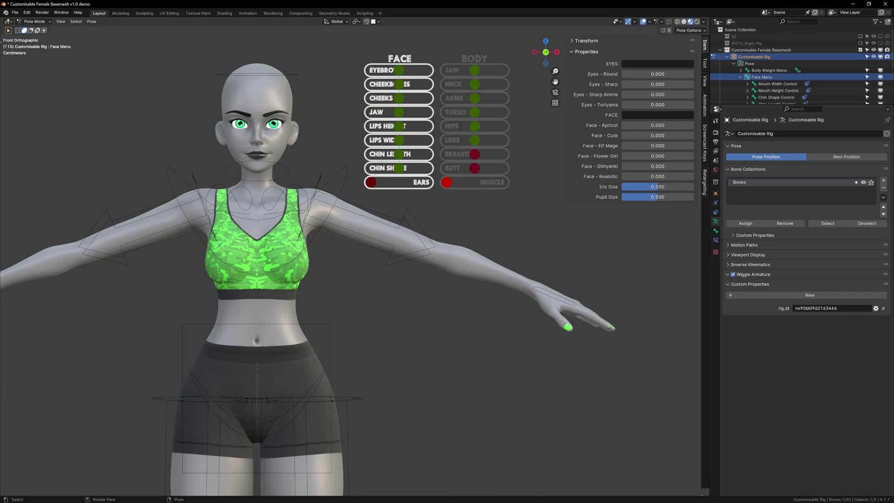
Step: Try out the ARMS weight slider and leave it at its middle position
left_click(474, 71)
left_click(474, 98)
key("g")
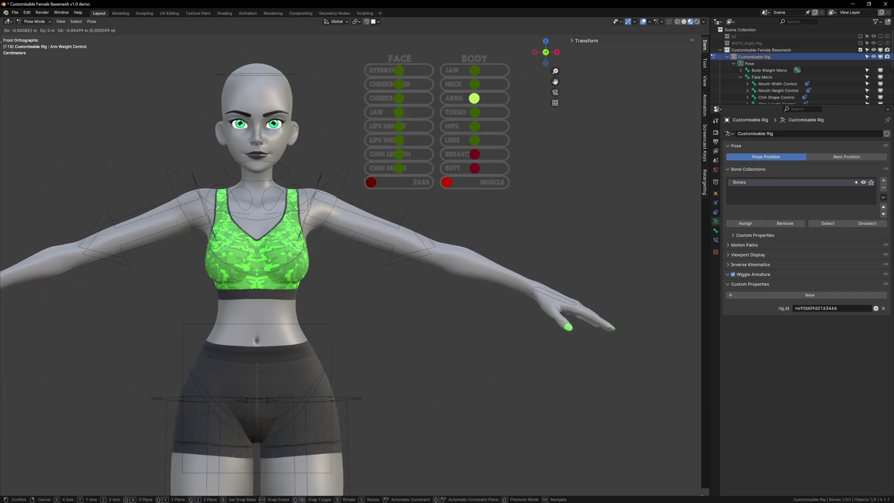
left_click(474, 101)
Step: Thicken the eyebrows with the EYEBROWS slider and slightly raise the face JAW slider
left_click(399, 70)
key("g")
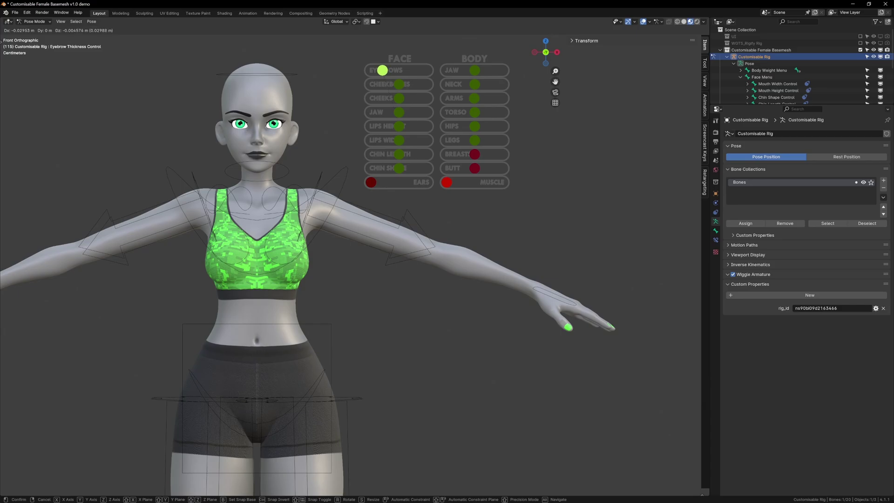
left_click(411, 70)
left_click(399, 112)
key("g")
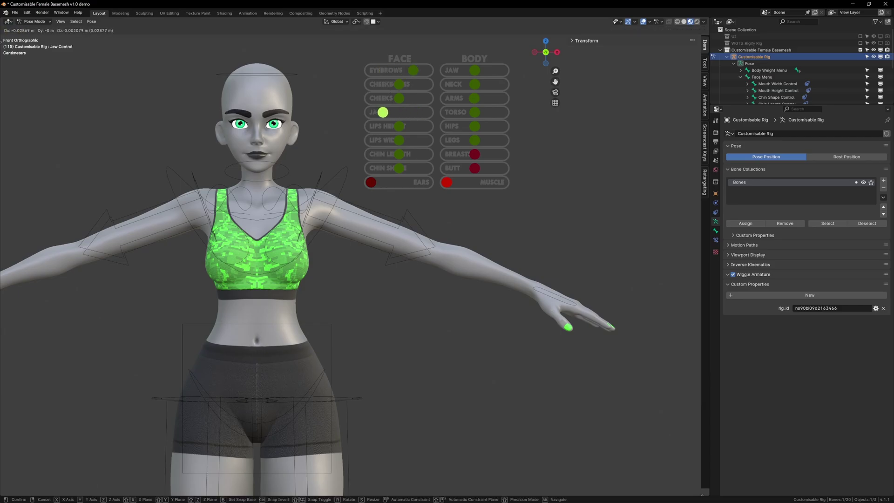
left_click(405, 112)
Step: Try the HIPS and LEGS sliders, and raise all six body weight sliders together by about 0.022 m
left_click(475, 127)
key("g")
left_click(473, 126)
left_click(474, 140)
key("g")
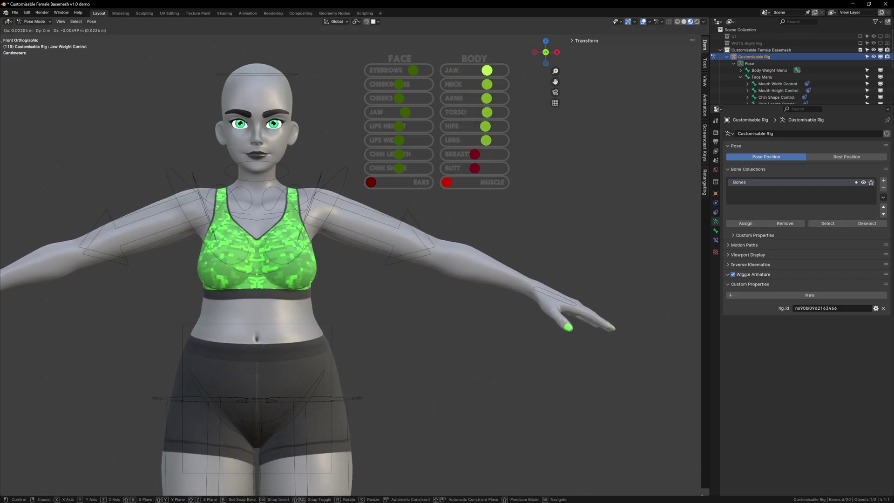
left_click(487, 73)
Step: Reduce the ARMS weight slider by about half its offset and bring the TORSO weight slider back near its middle
left_click(487, 98)
key("g")
left_click(481, 98)
left_click(487, 113)
key("g")
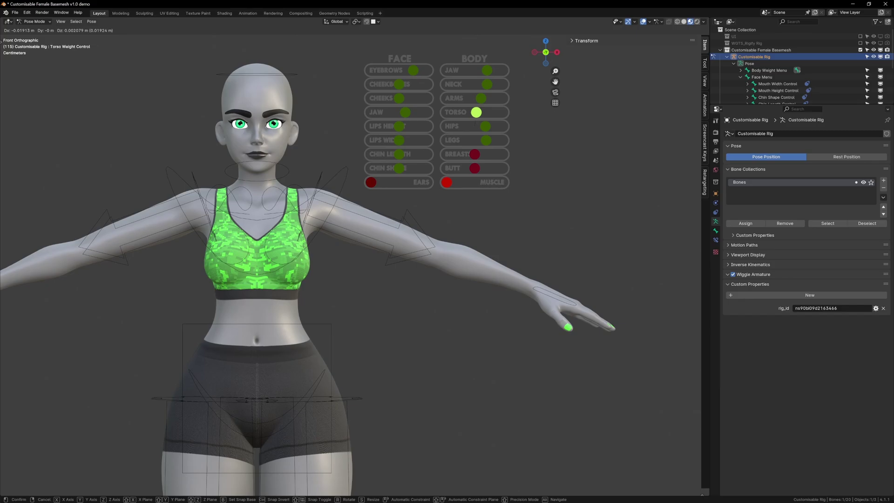
left_click(477, 112)
Step: Lower the body NECK and JAW weight sliders together by about 0.019 m
left_click(487, 85)
left_click(487, 70, "shift")
key("g")
key("Return")
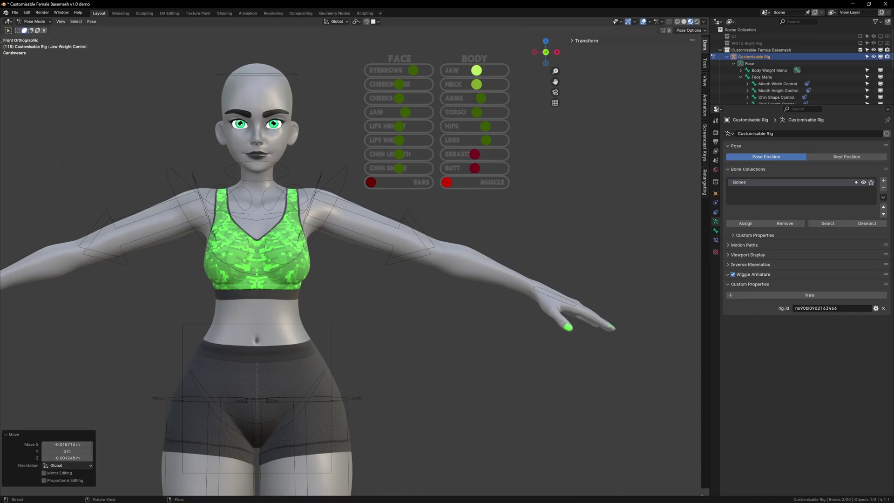
Step: Raise the MUSCLE slider by about 0.044 m
left_click(446, 182)
key("g")
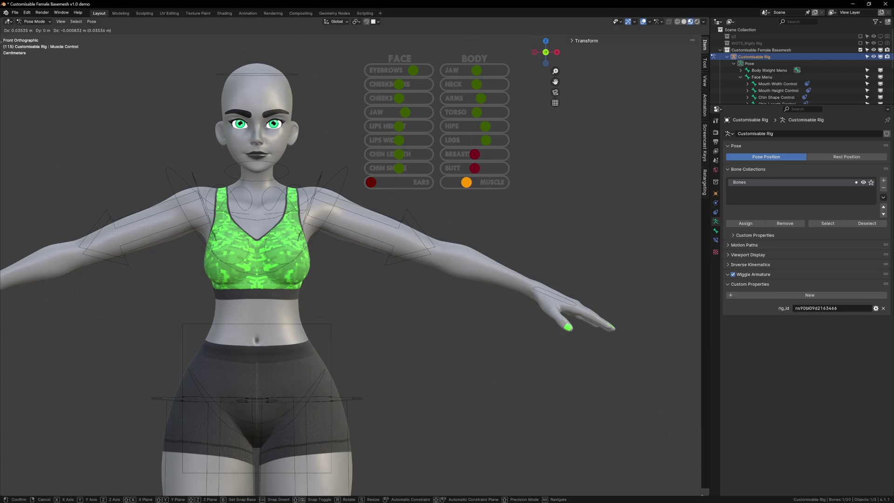
key("Return")
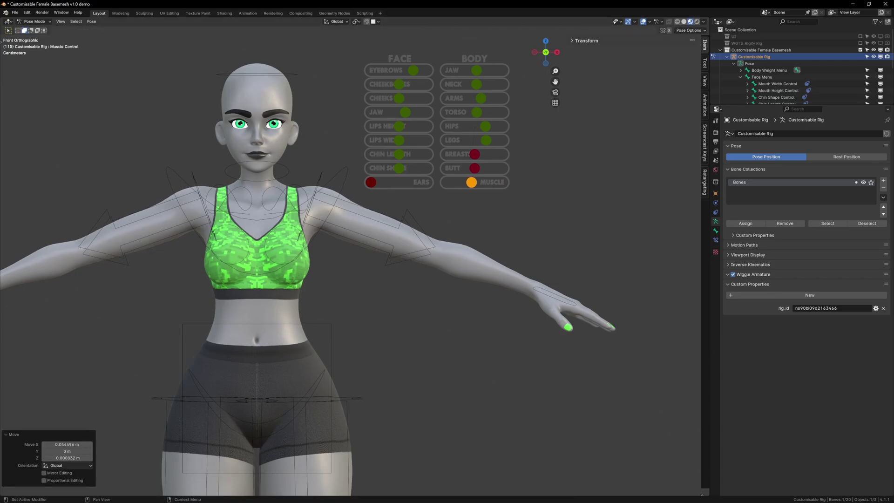
Step: Make the lips fuller and wider by raising the LIPS HEIGHT and LIPS WIDTH sliders partway
left_click(399, 126)
key("g")
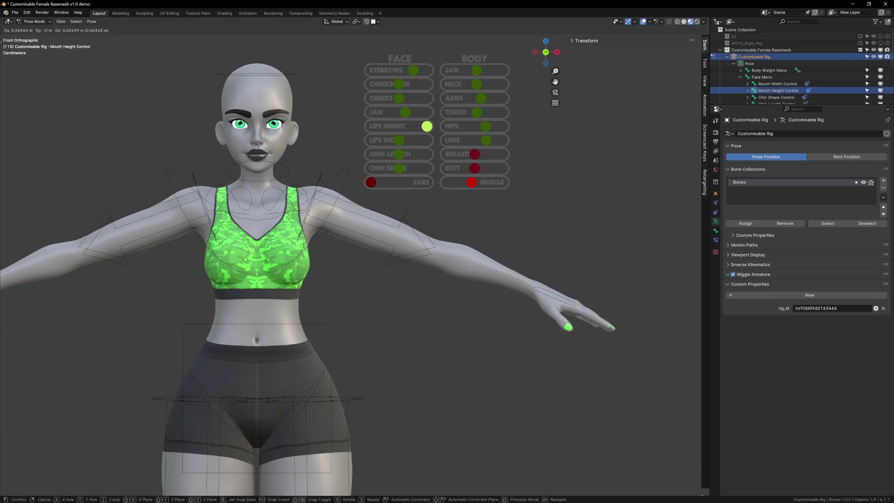
left_click(416, 126)
left_click(399, 139)
left_click(399, 140)
key("g")
left_click(415, 140)
Step: Raise the CHIN LENGTH slider slightly and shift the CHIN SHAPE slider by about -0.001 m
left_click(399, 154)
key("g")
key("Return")
left_click(399, 168)
key("g")
key("Return")
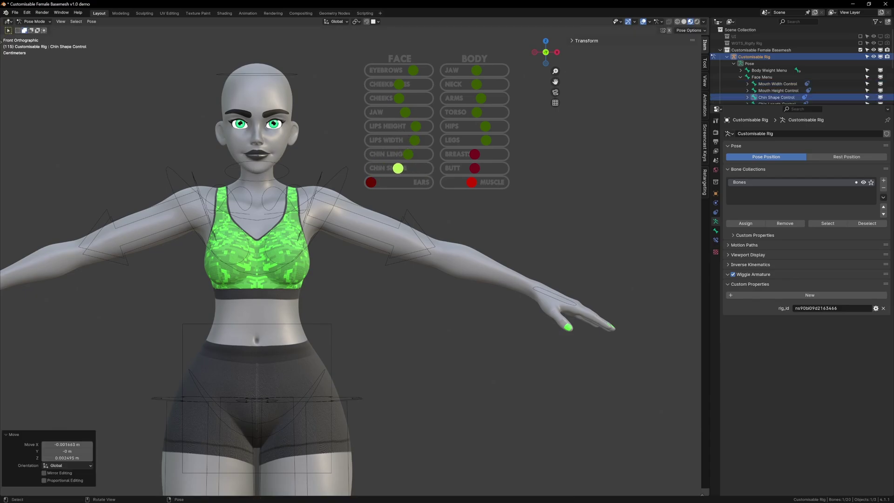
Step: Give the character pointed ears by moving the EARS slider about 0.043 m
left_click(371, 182)
key("g")
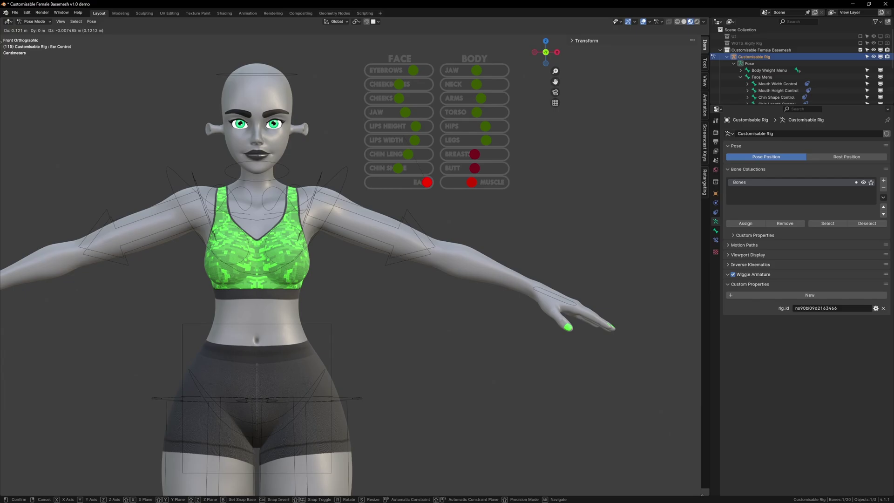
key("Return")
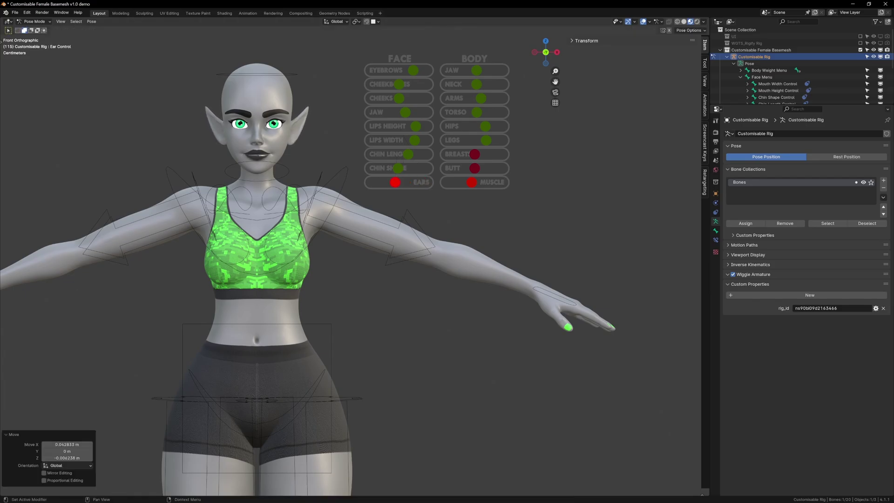
Step: Select all slider controls of the Customisable Rig and reset their location
key("a")
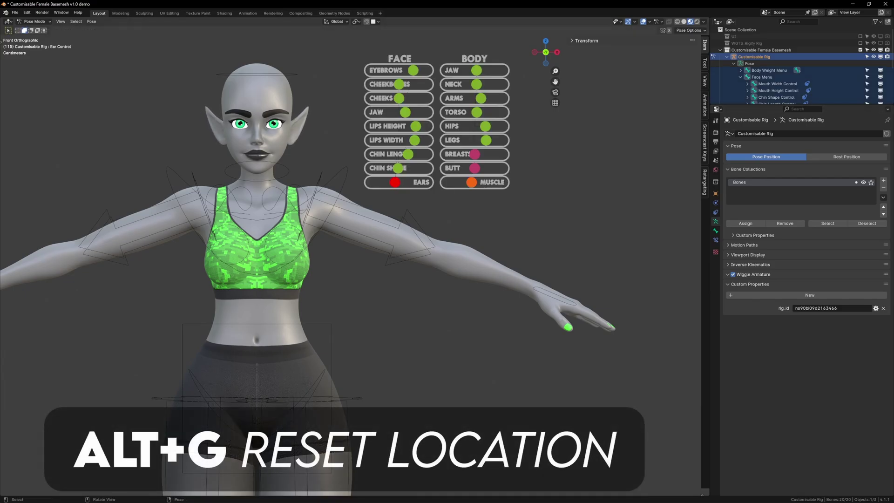
key("alt+g")
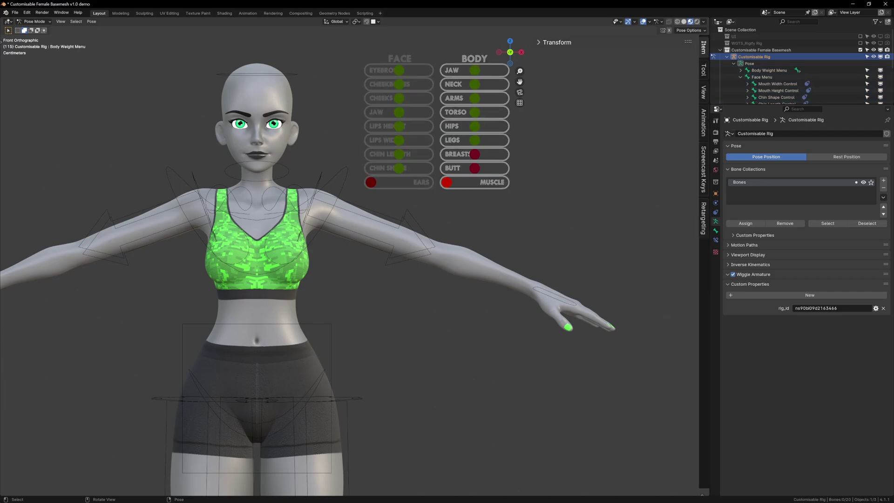
Step: Select the Face Menu control and set its Eyes - Sharp property to 1.000
left_click(399, 59)
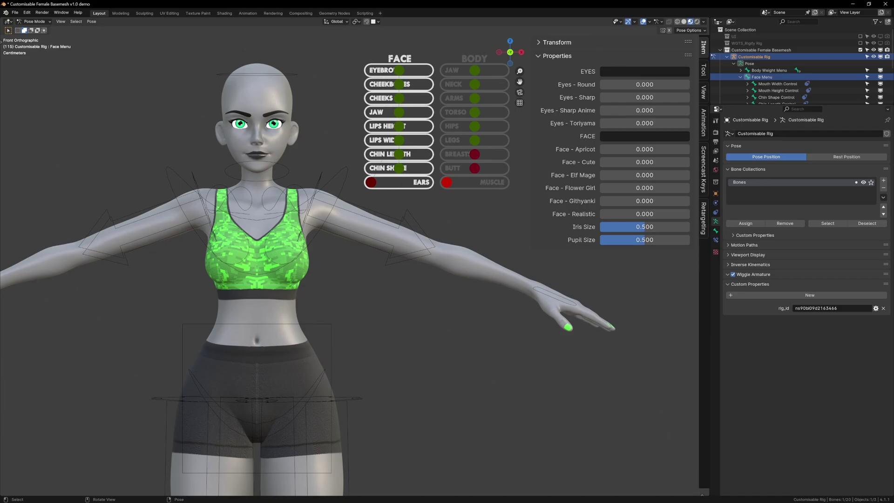
middle_click_drag(298, 254, 405, 399, "ctrl")
left_click_drag(615, 85, 689, 97)
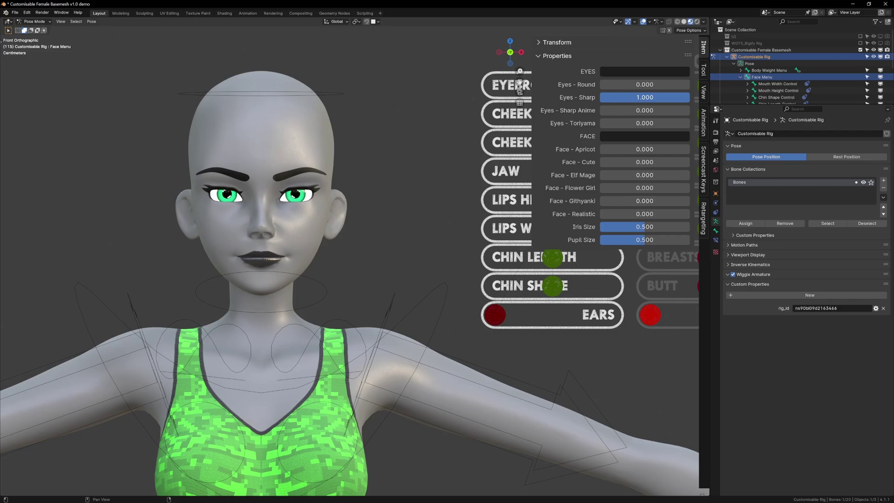
left_click_drag(519, 89, 519, 91)
Step: Try the Face - Realistic and Eyes presets, setting Face - Apricot to 0.088 and Eyes - Sharp Anime to 0.622
left_click_drag(618, 214, 643, 214)
left_click_drag(638, 150, 631, 150)
left_click_drag(617, 97, 646, 98)
left_click_drag(617, 111, 645, 111)
mouse_move(617, 84)
left_mouse_down()
mouse_move(646, 84)
mouse_move(616, 85)
left_mouse_up()
mouse_move(624, 123)
left_mouse_down()
mouse_move(636, 123)
mouse_move(623, 124)
left_mouse_up()
left_click_drag(627, 110, 644, 97)
Step: Set Face - Flower Girl to 0.606, Face - Githyanki to 0.036, Face - Realistic to 0.171 and Eyes - Sharp to 0.355
left_click_drag(638, 175, 629, 175)
mouse_move(632, 188)
left_mouse_down()
mouse_move(644, 188)
mouse_move(632, 188)
left_mouse_up()
left_click_drag(633, 201, 623, 202)
mouse_move(629, 214)
left_mouse_down()
mouse_move(611, 215)
mouse_move(619, 214)
left_mouse_up()
left_click_drag(624, 98, 627, 98)
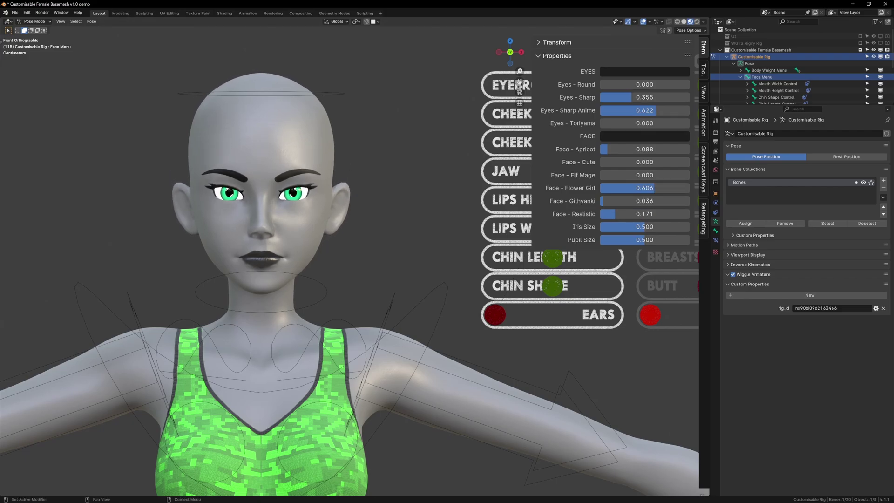
Step: Reset the changed eye and face preset properties of the Face Menu to their defaults
key("BackSpace")
key("BackSpace")
key("BackSpace")
key("BackSpace")
key("BackSpace")
key("BackSpace")
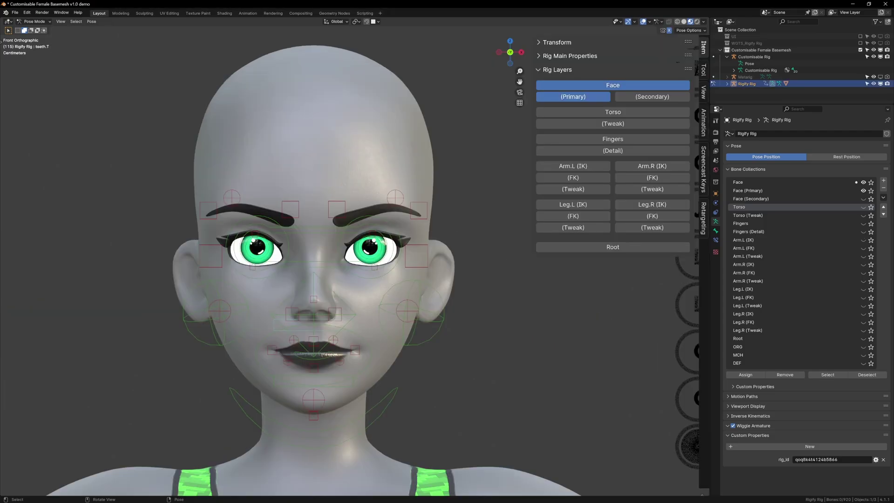
Step: Turn the eyes' gaze sideways and raise the upper eyebrow controls on both sides of the face
key("g")
left_click(387, 213)
key("g")
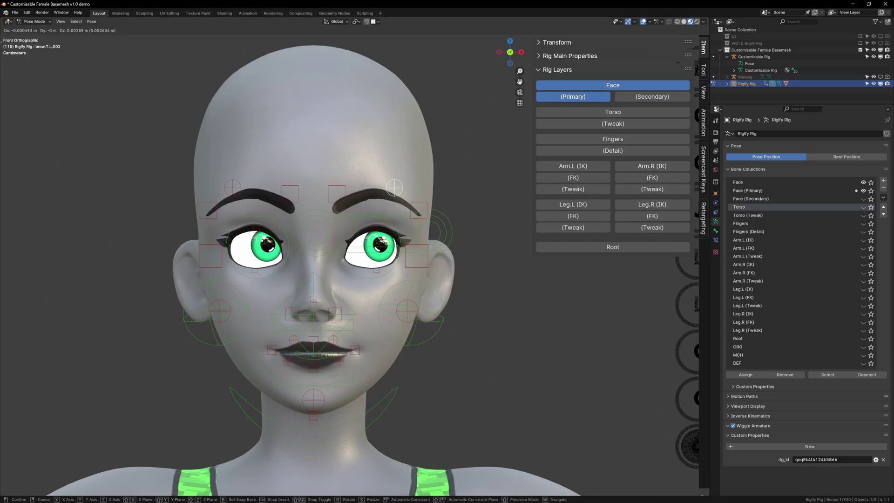
left_click(387, 196)
Step: Open the mouth by rotating the jaw control about its local X axis
left_click(371, 361)
left_click(387, 411)
key("r")
key("x")
key("x")
left_click(440, 391)
Step: Reposition the chin control and raise the upper-lip controls to widen the mouth opening
left_click(313, 391)
key("g")
left_click(314, 393)
key("g")
left_click(317, 339)
left_click(333, 340)
key("g")
left_click(342, 332)
left_click(313, 335)
key("g")
left_click(315, 330)
Step: Move the left mouth corner outward and the lower-lip control downward
left_click(356, 357)
key("g")
left_click(361, 361)
left_click(343, 381)
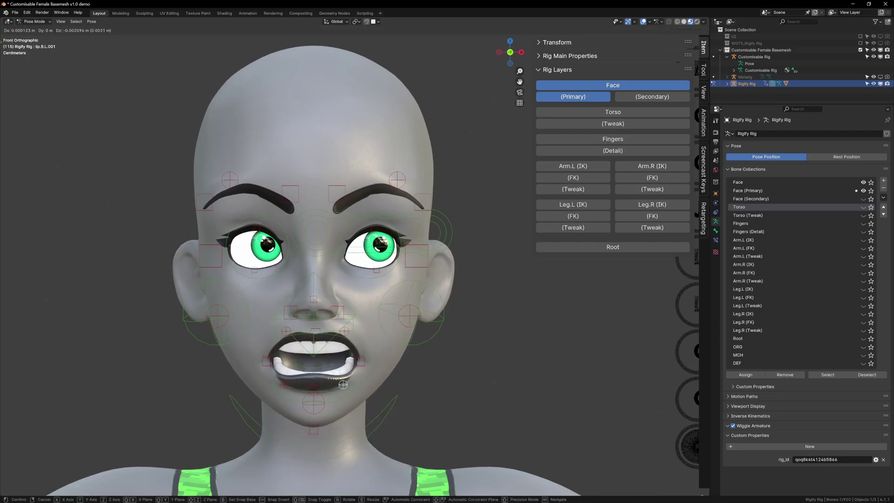
left_click(343, 383)
Step: Adjust the inner eyebrow, nose and upper-lip controls individually to shape an asymmetric expression
left_click(290, 200)
key("g")
left_click(337, 200)
key("g")
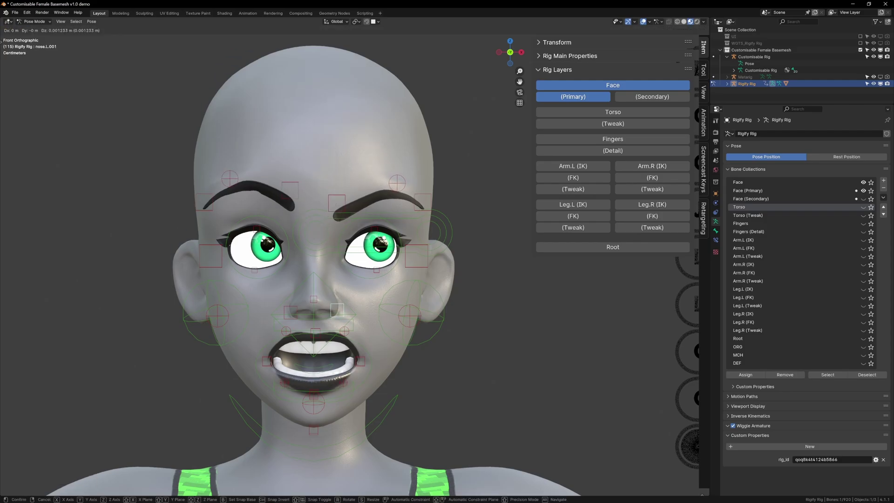
left_click(344, 331)
key("g")
left_click(369, 353)
key("r")
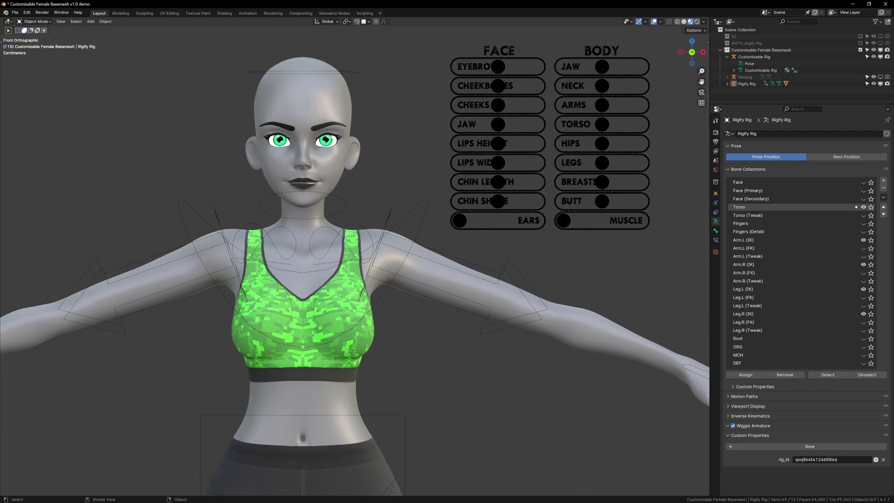
Step: Put the Rigify Rig into Pose Mode and show its Face layer, switching between the (Primary) and (Secondary) face layers
left_click(747, 83)
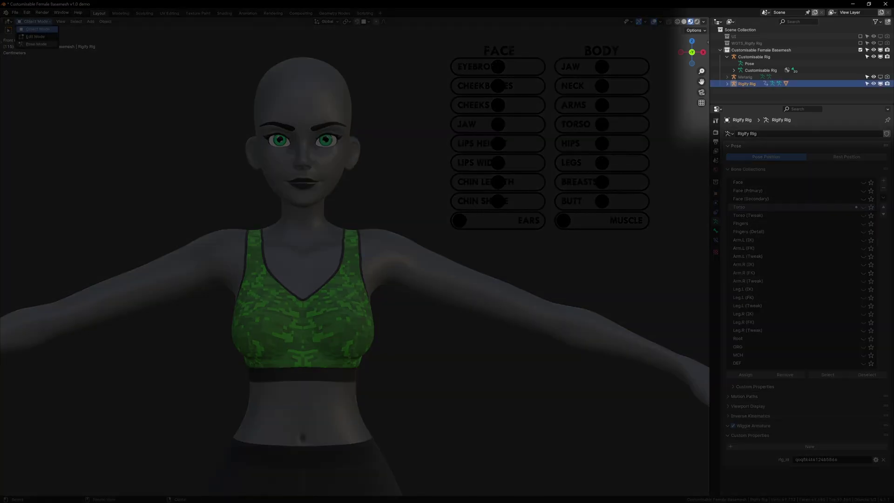
left_click(37, 45)
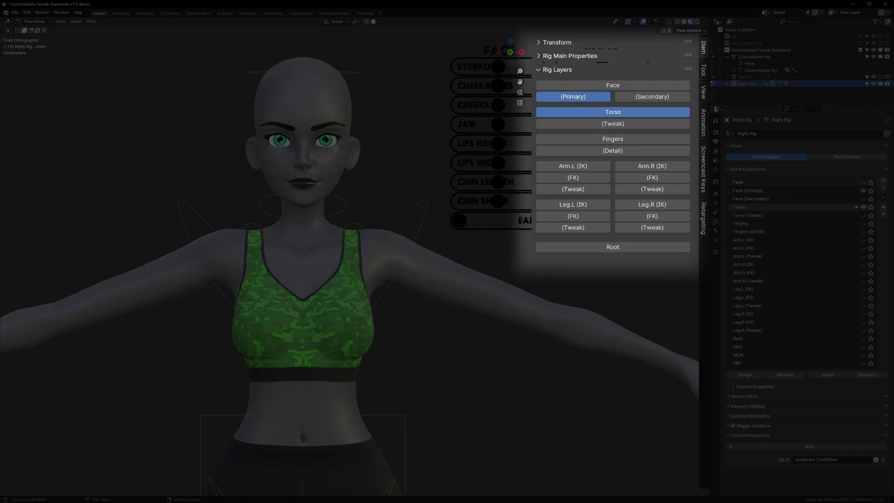
left_click(613, 85)
left_click(573, 97)
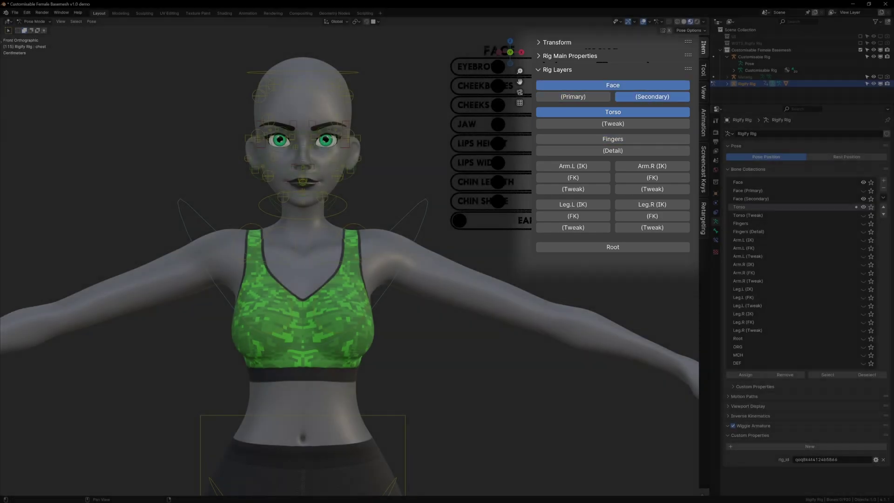
left_click(652, 97)
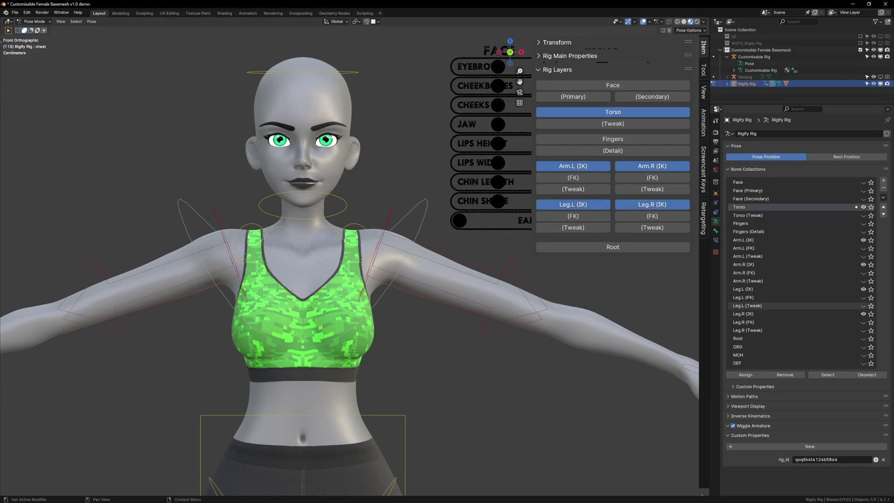
Step: Show the FK and Tweak bone collections of both arms and hide them again
left_click(864, 281)
left_click(864, 273)
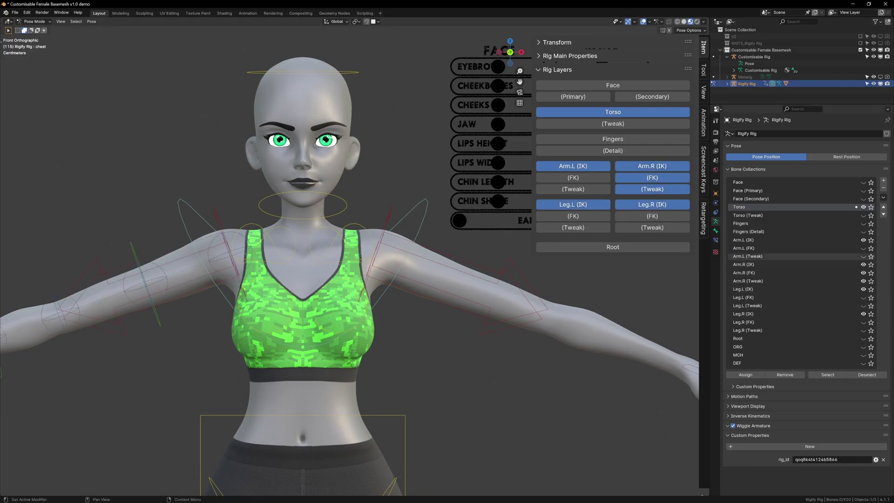
left_click(864, 257)
left_click(864, 248)
left_click(864, 256)
left_click(863, 273)
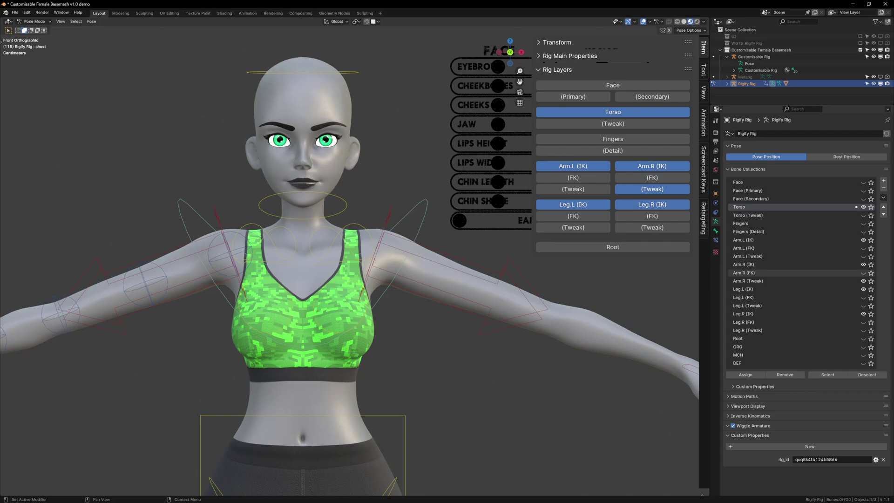
left_click(863, 281)
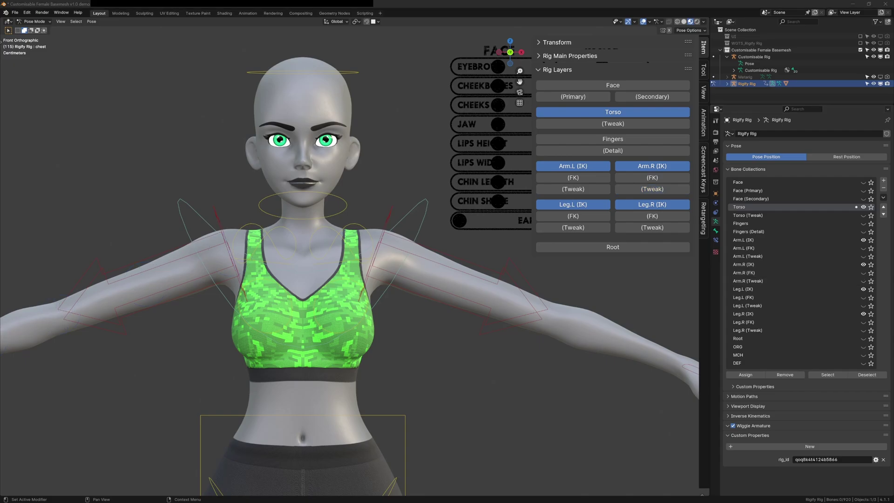
Step: Toggle the rig layers from Face down to Arm.L (FK), and the Face and (Secondary) layers
left_click_drag(587, 85, 580, 178)
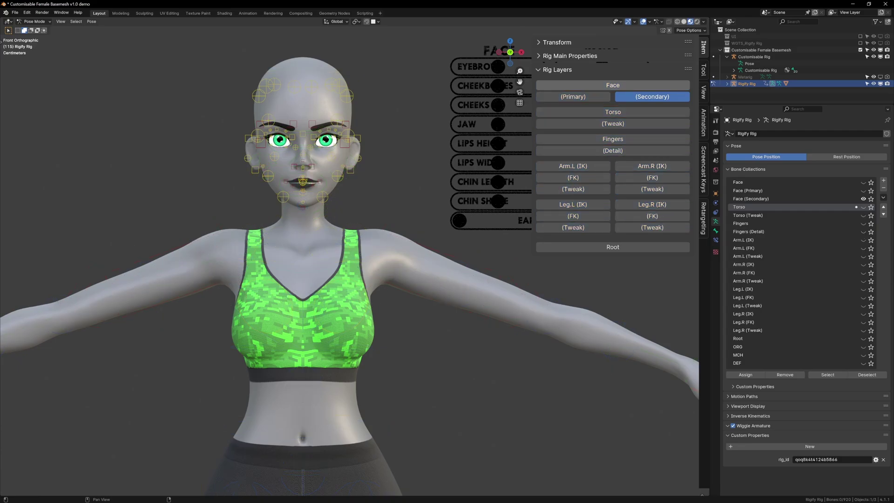
left_click_drag(613, 86, 652, 97)
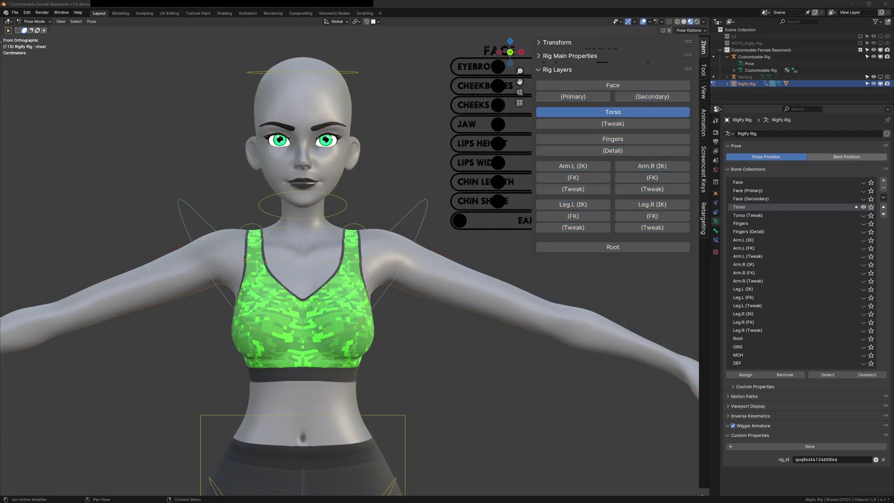
Step: Run the rig.002_ui.py script in the Scripting workspace and return to the Layout workspace
left_click(365, 13)
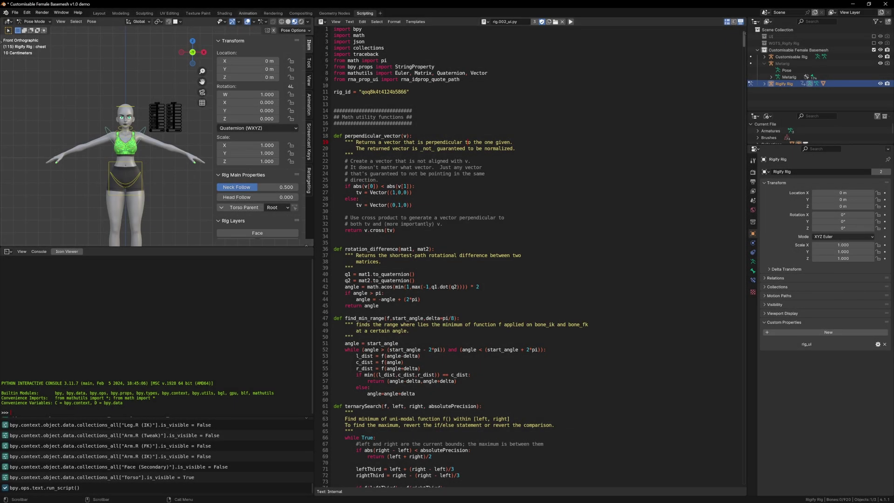
left_click(99, 13)
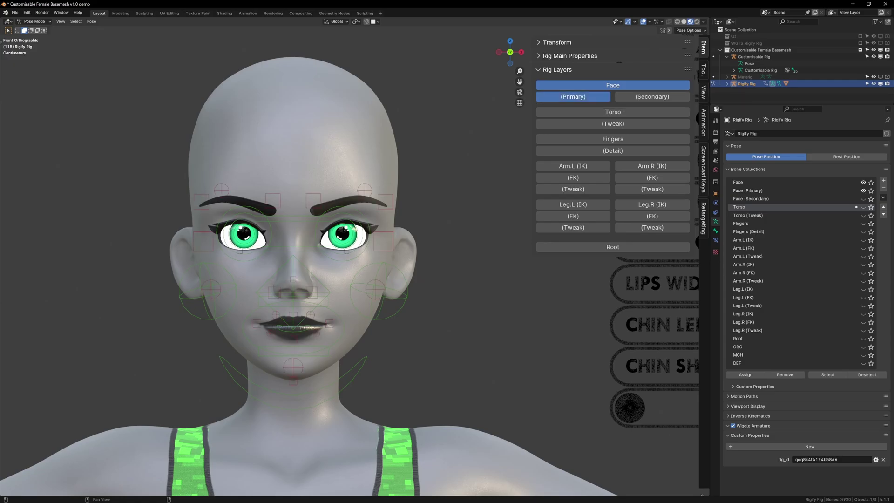
Step: Show and hide the (Secondary) face layer, and hide the (Primary) layer so only the Face layer stays shown
left_click(652, 97)
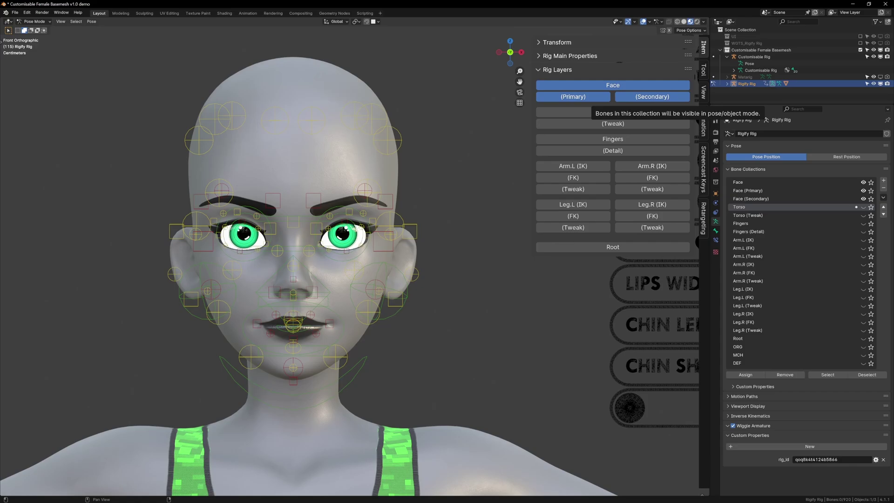
left_click(652, 97)
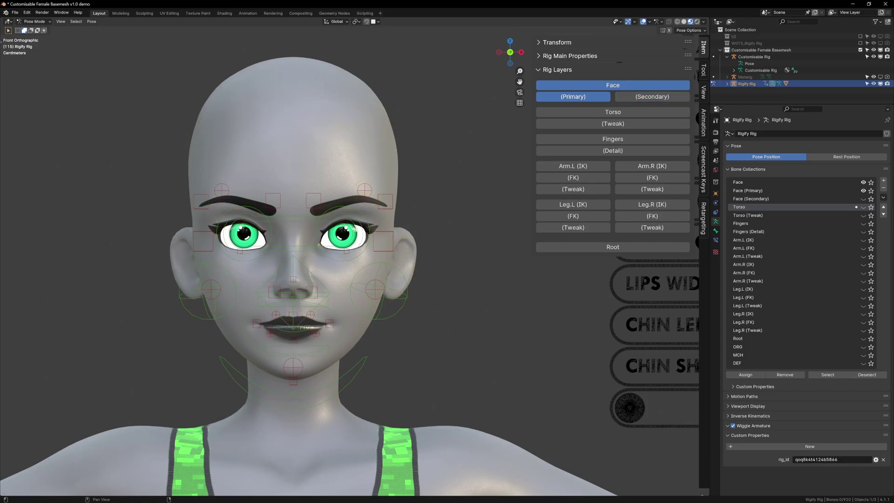
left_click(572, 96)
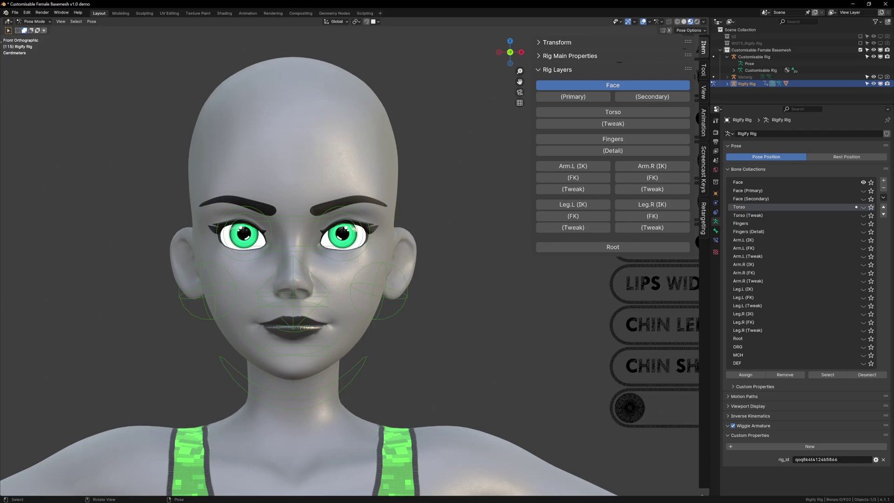
Step: Try moving, rotating and scaling the left ear control ear.L
key("g")
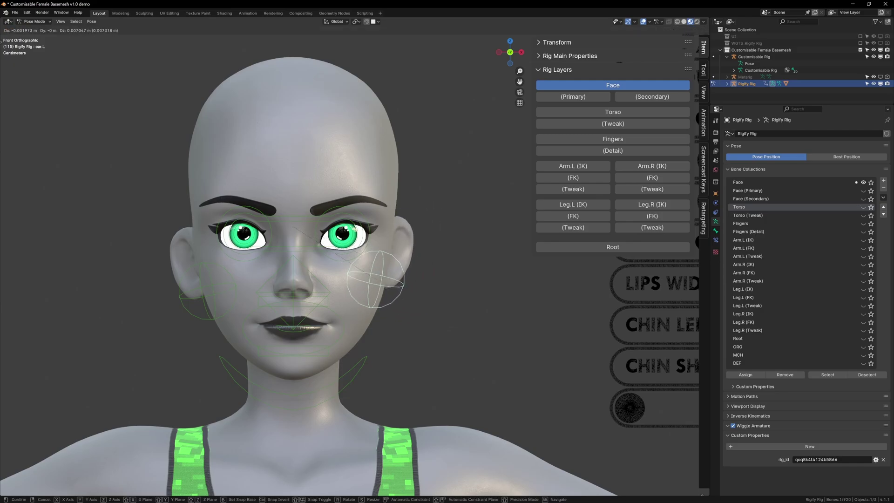
key("Escape")
key("r")
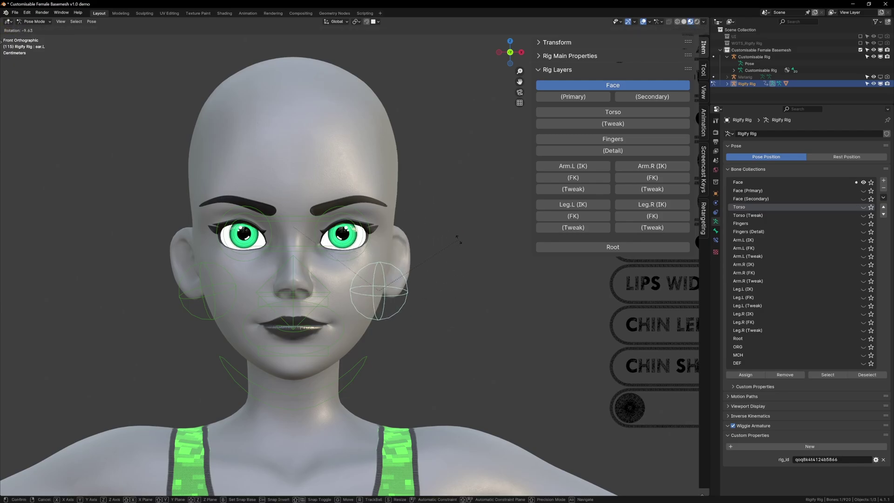
key("Escape")
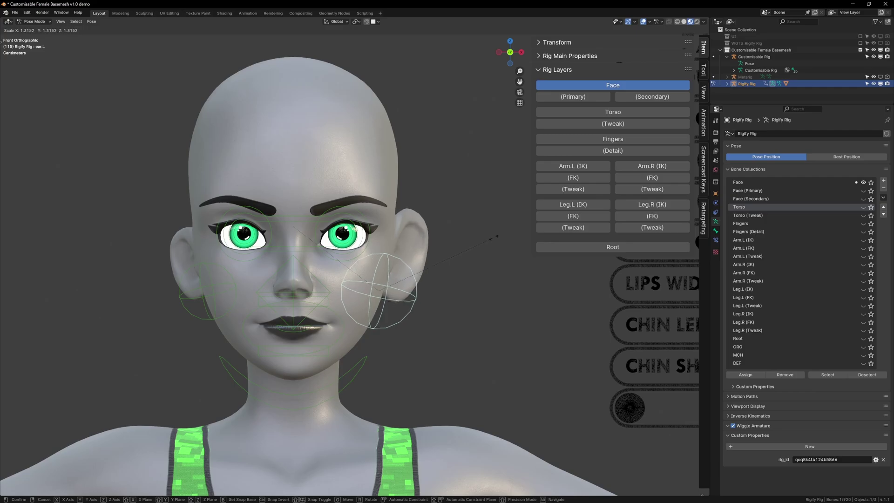
Step: Try rotating and scaling the nose_master control
left_click(329, 285)
key("r")
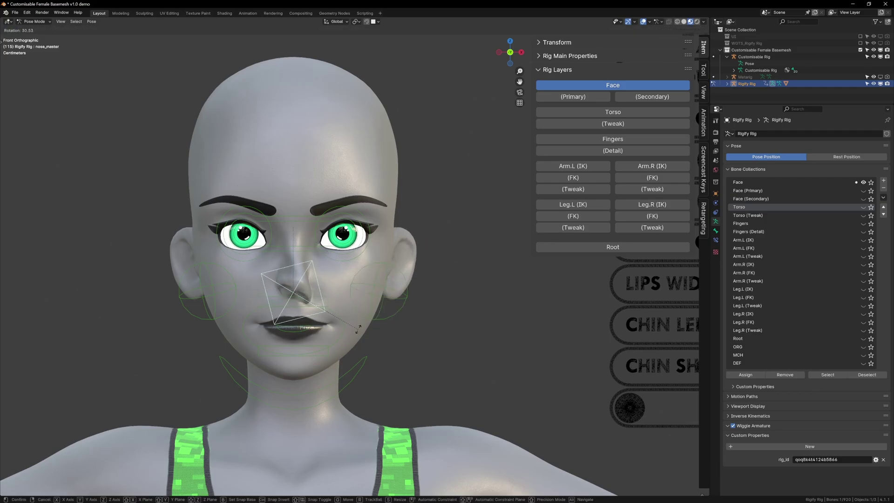
key("s")
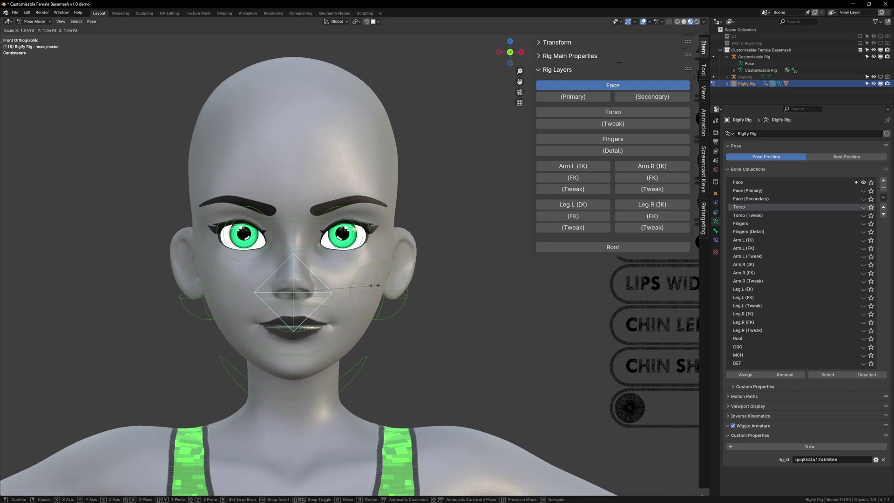
key("Escape")
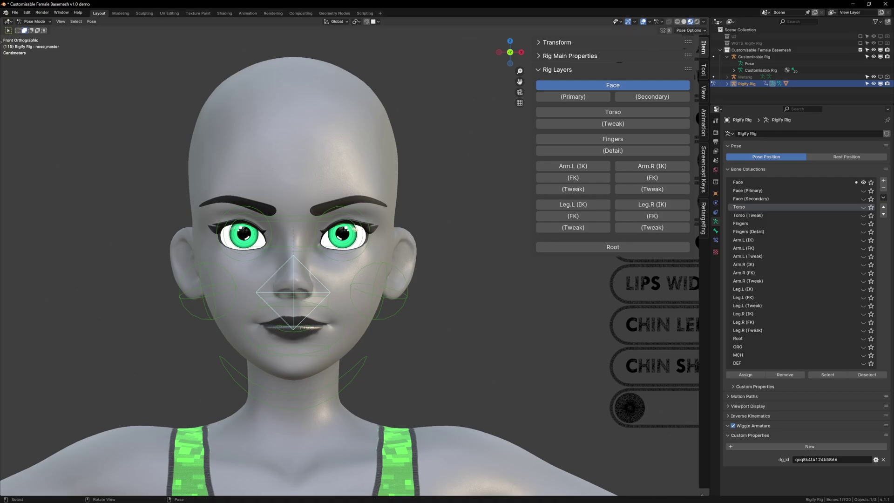
Step: Try scaling the jaw_master_mouth control uniformly and along the Z axis
left_click(342, 319)
key("s")
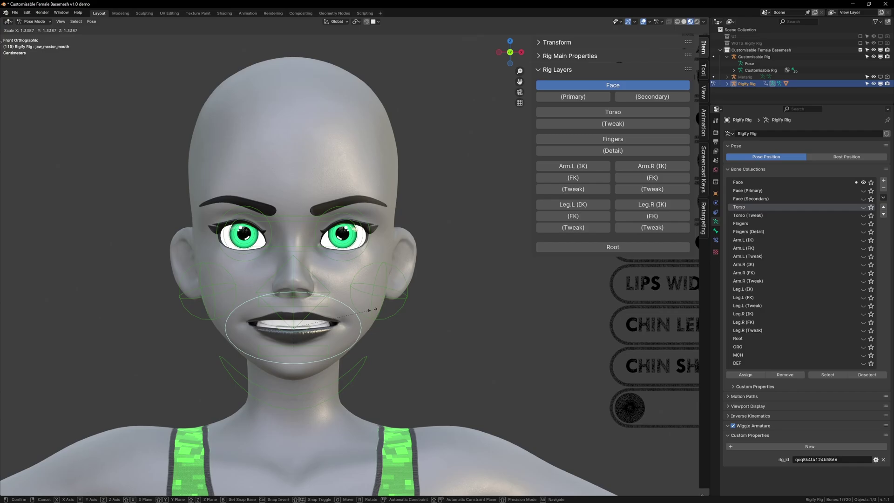
key("z")
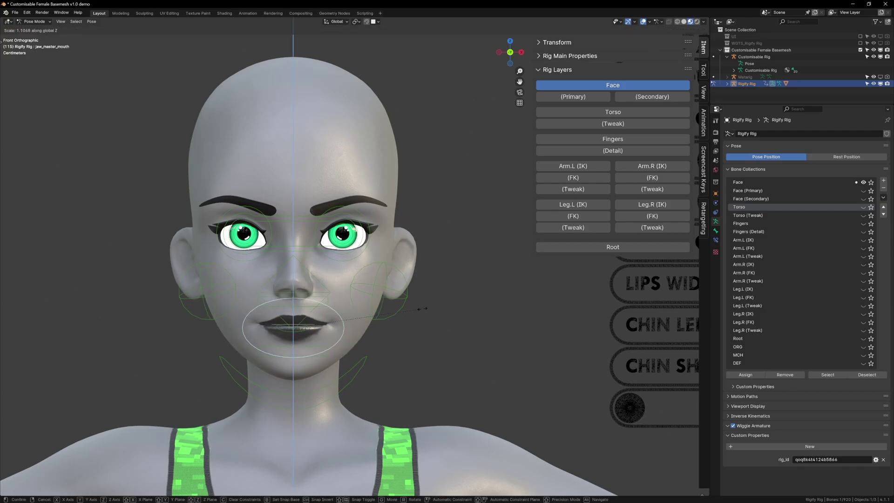
mouse_move(488, 307)
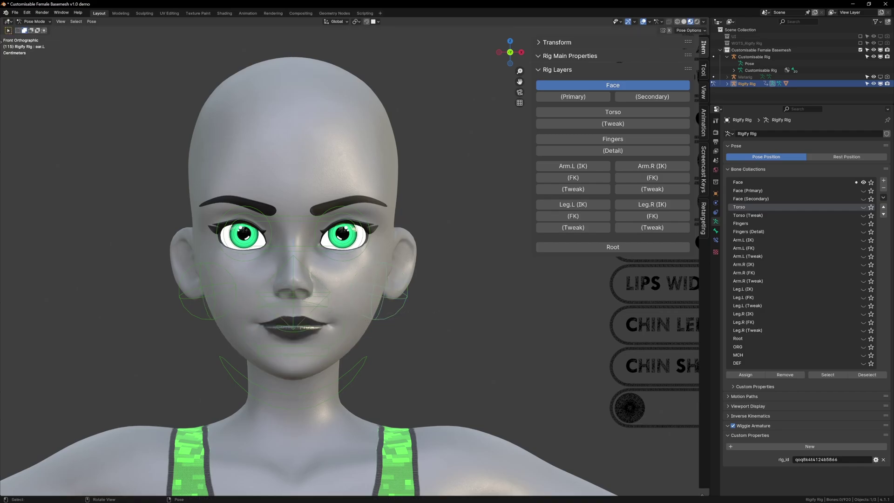
Step: Rotate the jaw_master control about 20° around its local X axis to open the mouth
left_click(351, 381)
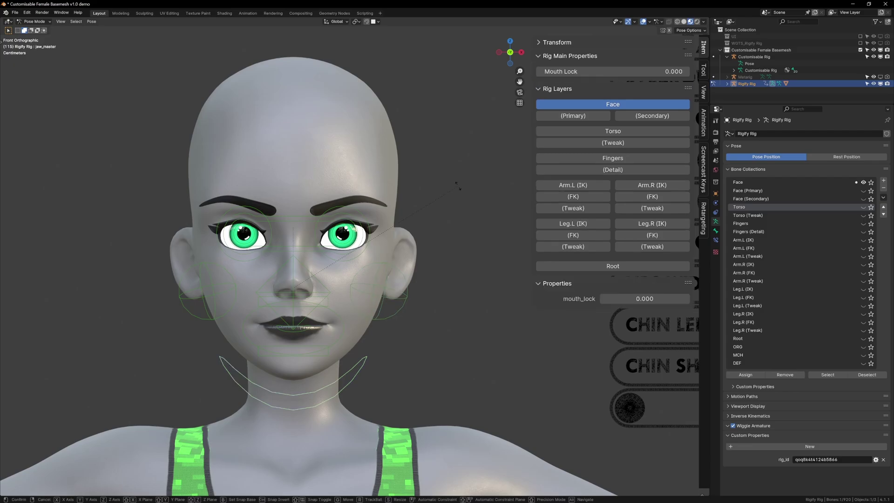
key("r")
key("x")
key("x")
mouse_move(458, 211)
mouse_move(457, 257)
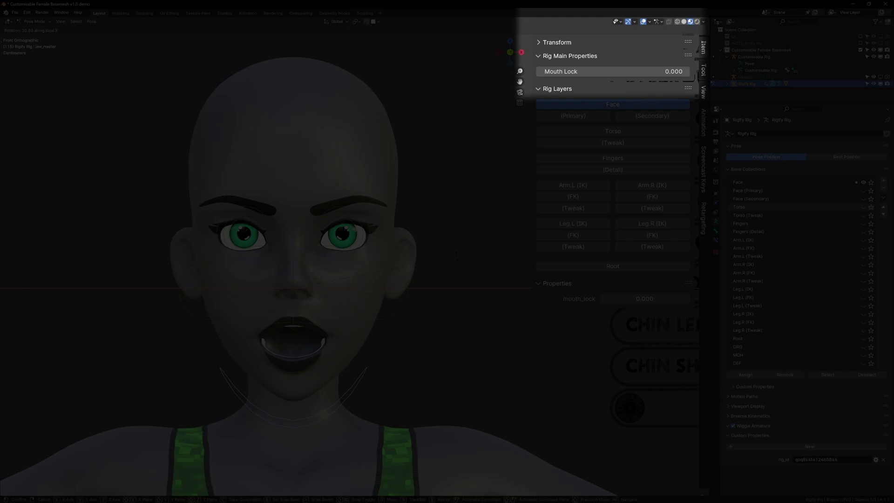
left_click(456, 258)
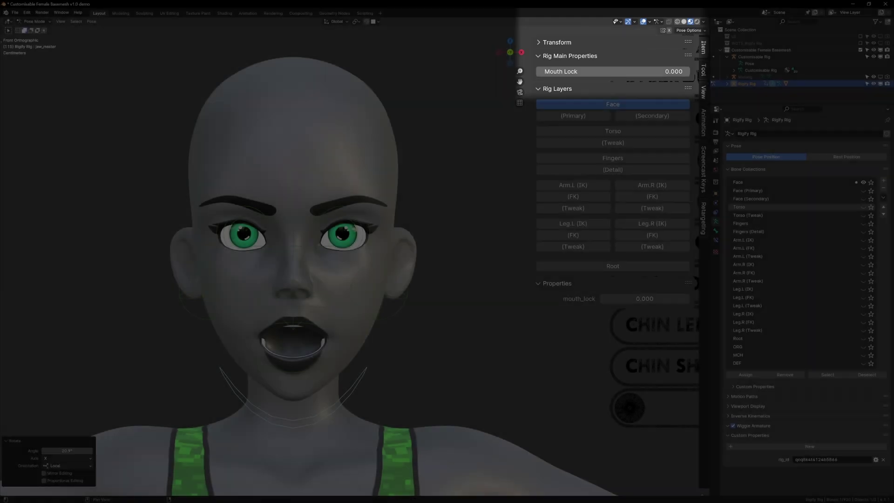
Step: Set Mouth Lock to 1.000 and rotate the jaw_master control freely with the trackball rotation
left_click_drag(539, 71, 689, 71)
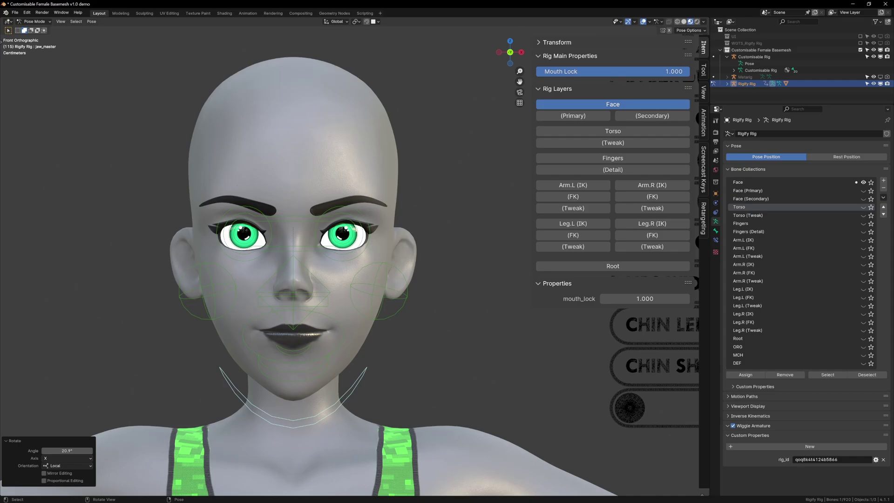
key("r")
key("r")
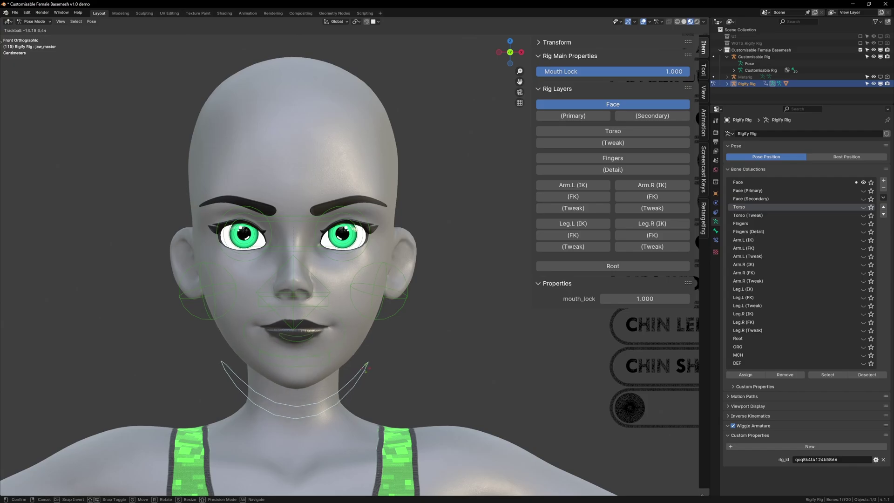
left_click(364, 371)
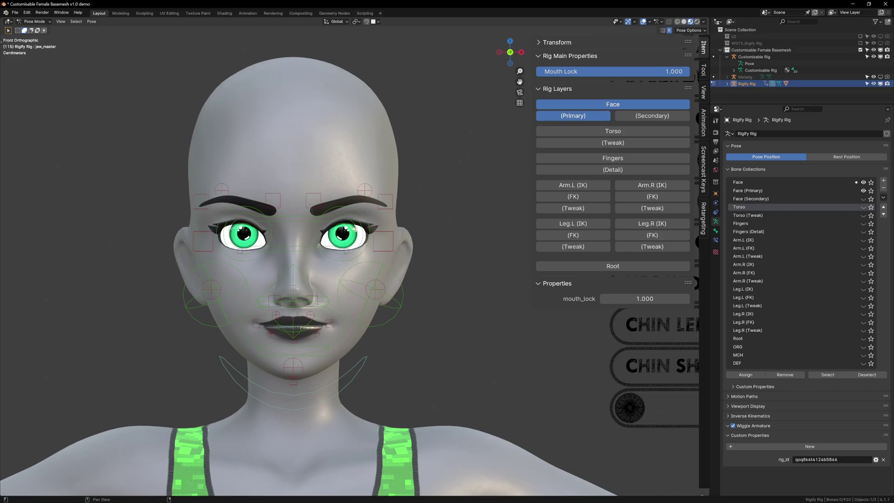
Step: Limit the face rig to its primary controls, then try scaling and moving the left cheek control
left_click(613, 105)
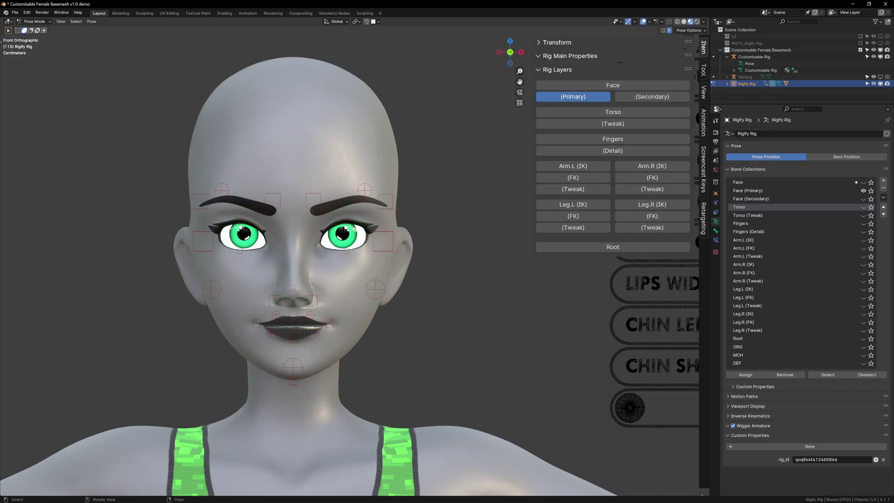
left_click(375, 289)
key("s")
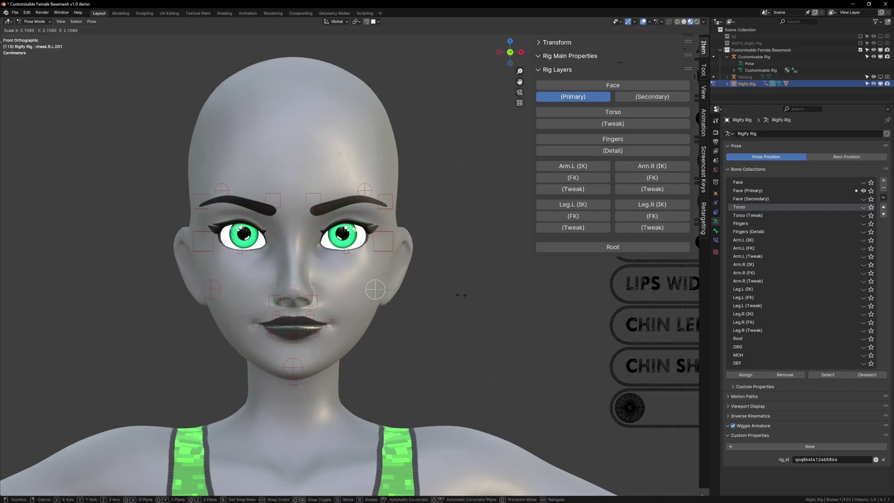
left_click(423, 350)
left_click_drag(376, 290, 374, 286)
Step: Try raising the left brow controls and nudging the controls beside the eye, on the eyelids and at the nostril
left_click_drag(383, 241, 394, 240)
left_click_drag(386, 202, 385, 192)
left_click_drag(313, 201, 366, 178)
left_click_drag(347, 252, 346, 254)
left_click_drag(346, 220, 345, 224)
left_click_drag(312, 302, 315, 299)
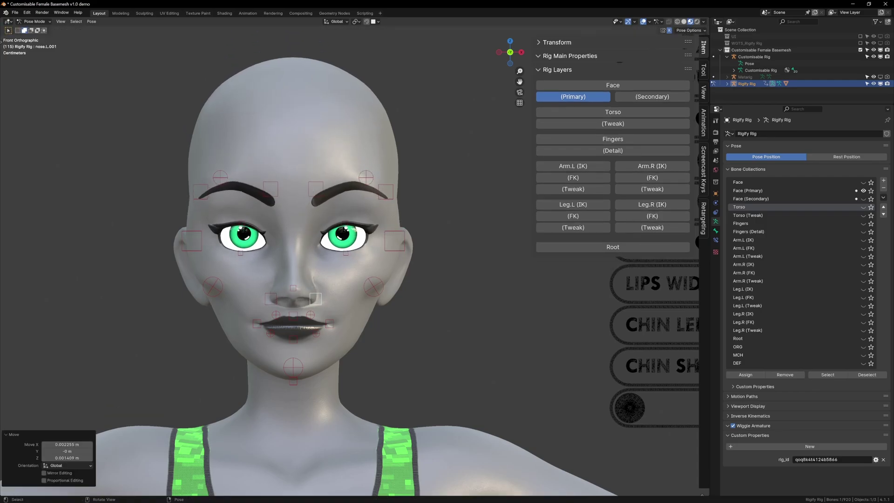
Step: Try lowering the chin control to lengthen the chin and shifting the square control beside the left eye slightly inwards
left_click(293, 368)
left_click_drag(293, 368, 294, 396)
key("z")
left_click(395, 240)
key("g")
left_click(392, 241)
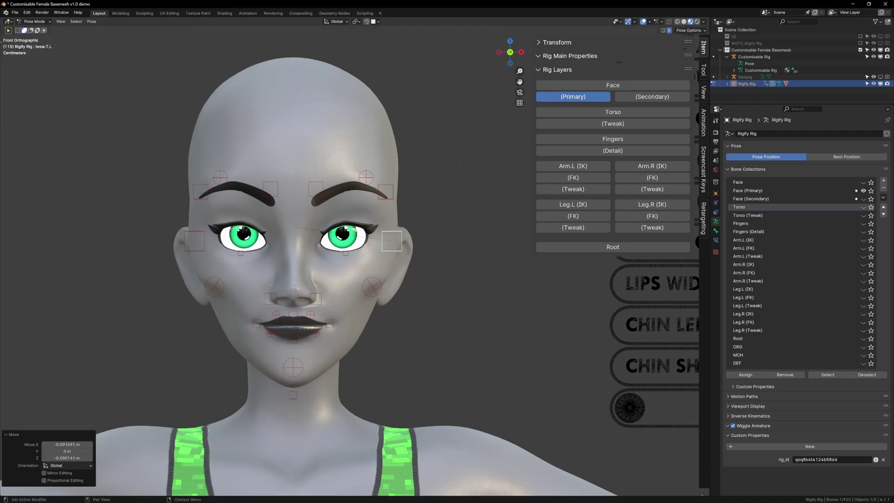
Step: Show only the secondary face controls and try moving the left ear tip control up and outwards
left_click(634, 97)
left_click(591, 97)
left_click(410, 233)
key("g")
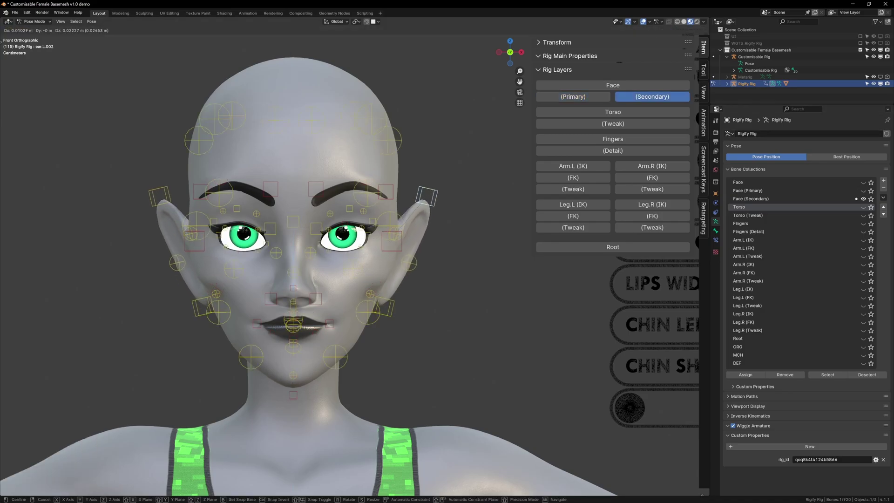
left_click(429, 187)
Step: Try raising the outer ear control and the ear tip control further to form long pointed ears
left_click(410, 261)
key("g")
left_click(423, 248)
left_click(429, 187)
key("g")
left_click(427, 154)
left_click(400, 226)
left_click(403, 233)
Step: Try moving the lower left cheek control inwards to slim the face
left_click(368, 312)
key("g")
left_click(363, 309)
key("g")
Step: Try repositioning the small controls around the left eye's upper and lower lids and corners
left_click(328, 230)
key("g")
left_click(326, 228)
left_click(362, 228)
key("g")
left_click(361, 226)
left_click(362, 248)
key("g")
left_click(362, 248)
left_click(329, 248)
key("g")
left_click(329, 251)
Step: Try moving the controls along the left side of the nose outwards
left_click(310, 253)
key("g")
left_click(319, 253)
left_click(316, 299)
left_click(319, 299)
Step: Try moving the left jaw control down and inwards to reshape the jawline
left_click(336, 357)
key("g")
left_click(326, 384)
Step: Try raising the inner and middle left brow controls and adjusting the left forehead controls
left_click(330, 214)
key("g")
left_click(318, 200)
left_click(363, 210)
key("g")
left_click(363, 200)
left_click(388, 140)
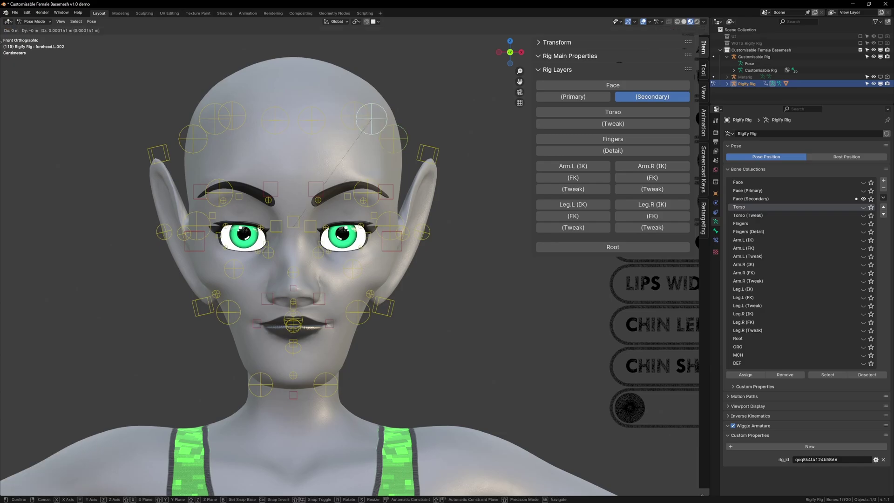
Step: Try rotating the left ear tip control about 43.5° in the front view
left_click(428, 154)
key("r")
left_click(454, 179)
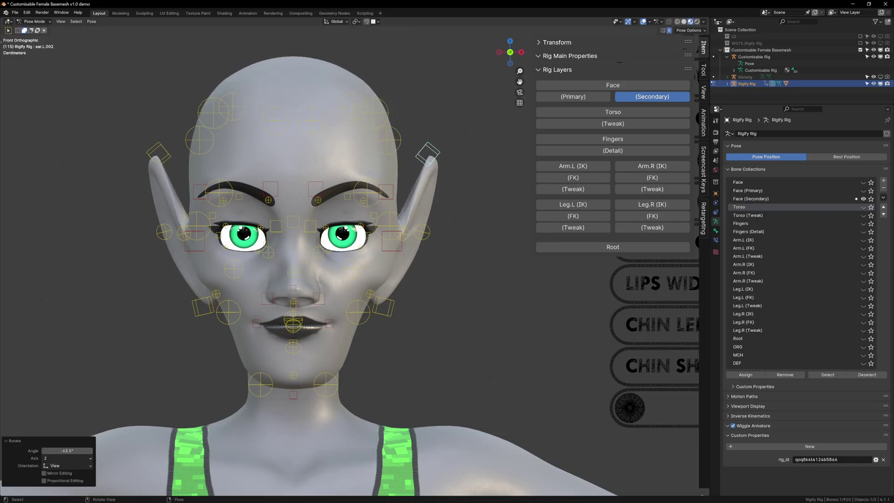
Step: Try moving the left earlobe control up and outwards and repositioning the outer ear control
left_click(384, 307)
key("g")
left_click(397, 296)
left_click(440, 233)
key("g")
left_click(431, 233)
Step: Undo all the trial edits to the face controls to restore the original face
key("ctrl+z")
key("ctrl+z")
key("ctrl+z")
key("ctrl+z")
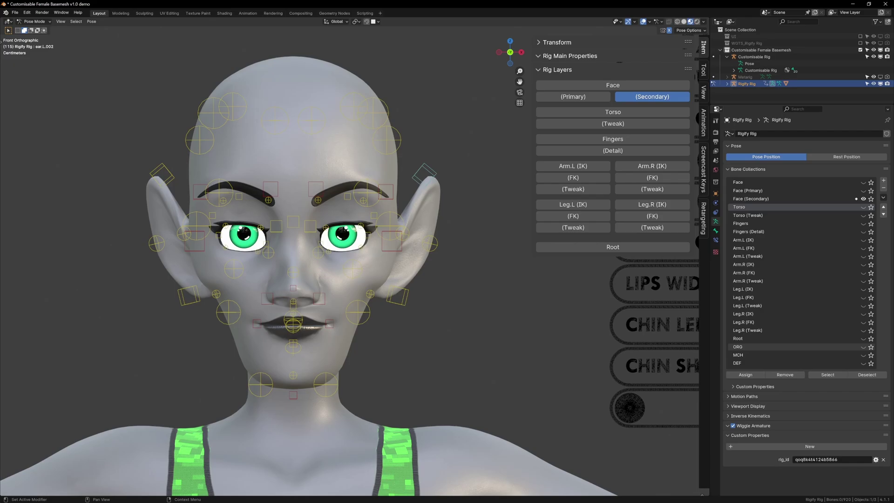
key("ctrl+z")
key("ctrl+z")
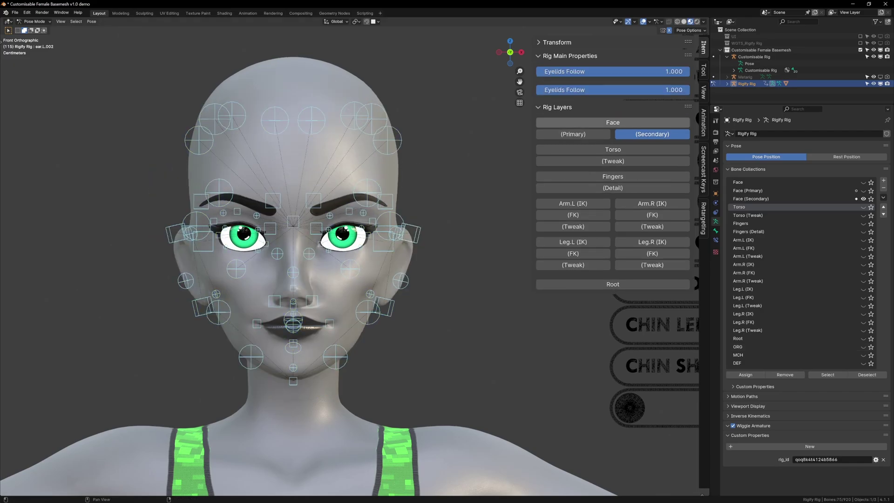
key("ctrl+z")
key("ctrl+z")
key("ctrl+z")
key("ctrl+z")
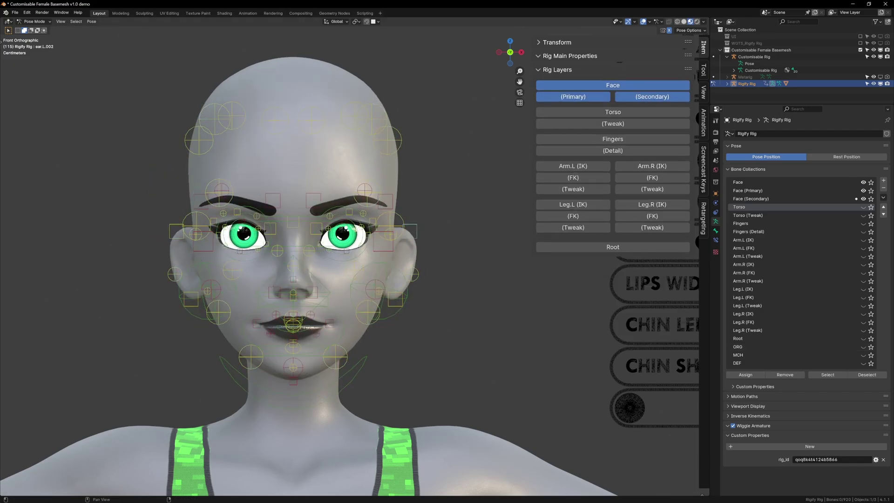
key("ctrl+z")
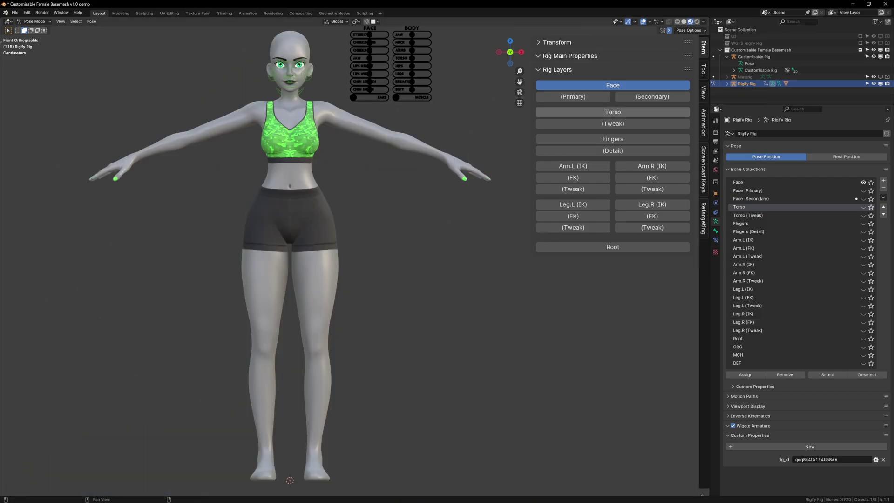
Step: Show the Torso, Arm.L (IK), Arm.R (IK), Leg.L (IK) and Leg.R (IK) rig layers with the face layers hidden
left_click(613, 112)
left_click(574, 166)
left_click_drag(573, 204, 652, 204)
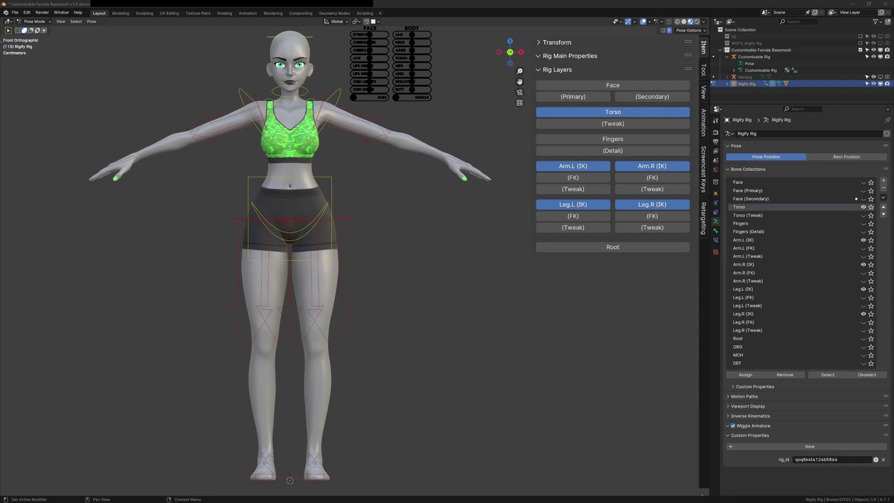
Step: Rotate the hand_ik.L control 53° in the front view and move it in towards the body, with mirroring on
left_click(457, 161)
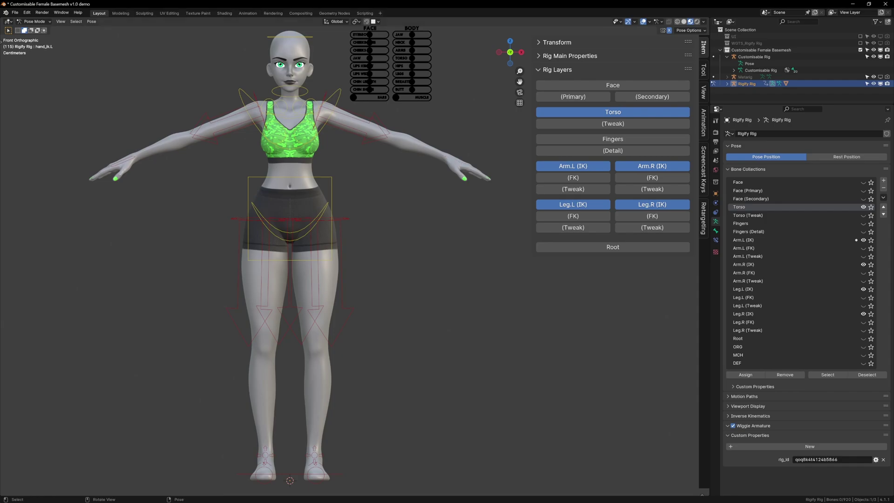
key("r")
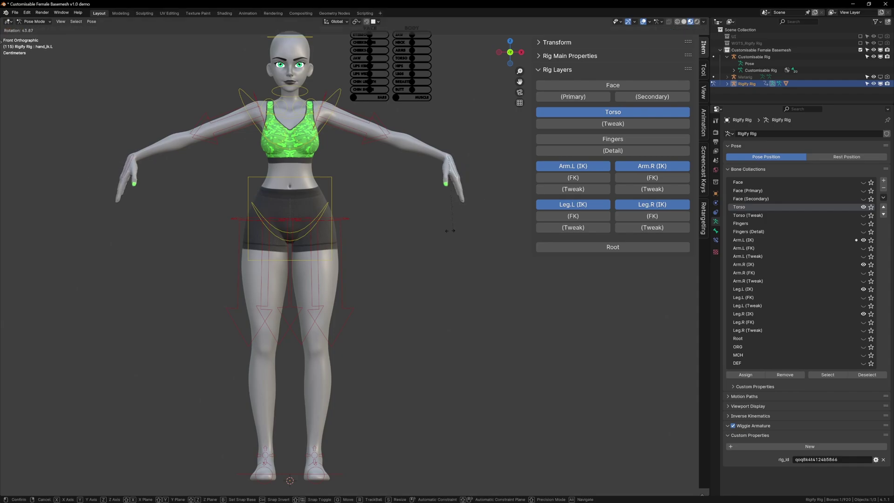
left_click(448, 229)
key("g")
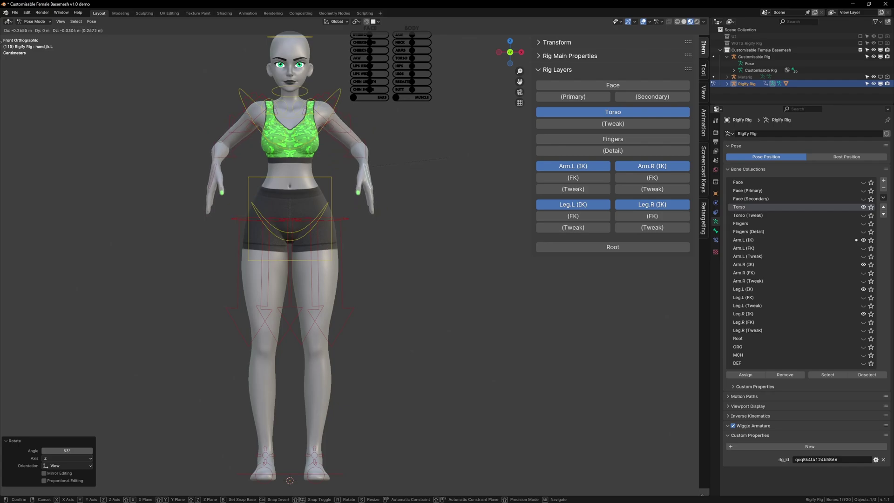
key("Return")
Step: Rotate the upper_arm_ik.L control to bring the elbows in towards the torso
left_click(347, 132)
key("r")
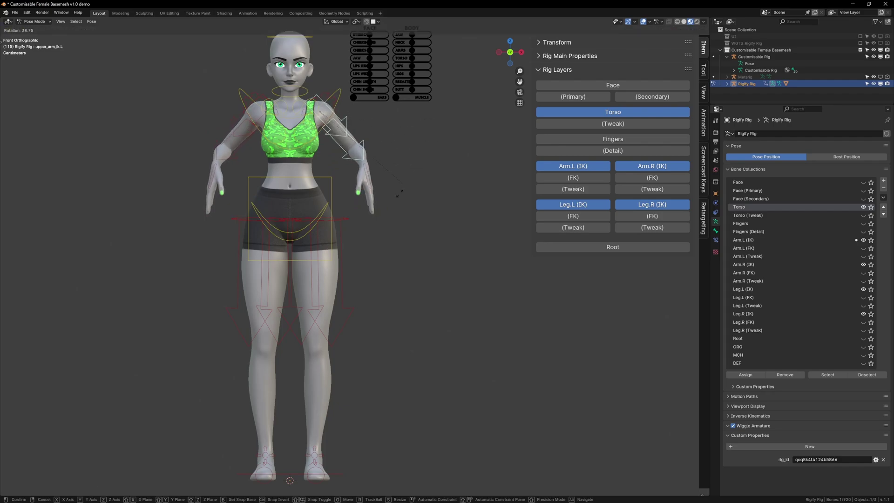
left_click(309, 88)
key("r")
left_click(431, 120)
Step: Move the hand_ik.L control down beside the hip and adjust its rotation and position
left_click(366, 179)
key("g")
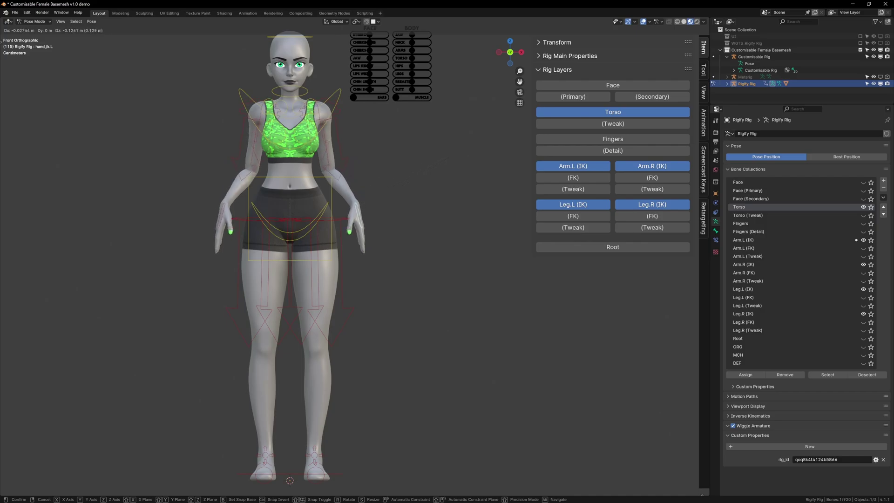
left_click(360, 245)
key("r")
left_click(368, 242)
key("g")
left_click(365, 247)
Step: Trackball-rotate the upper_arm_ik.L control to adjust the elbows, and rotate hand_ik.L about 18° so the hands hang straight
left_click(339, 150)
key("r")
key("r")
left_click(379, 151)
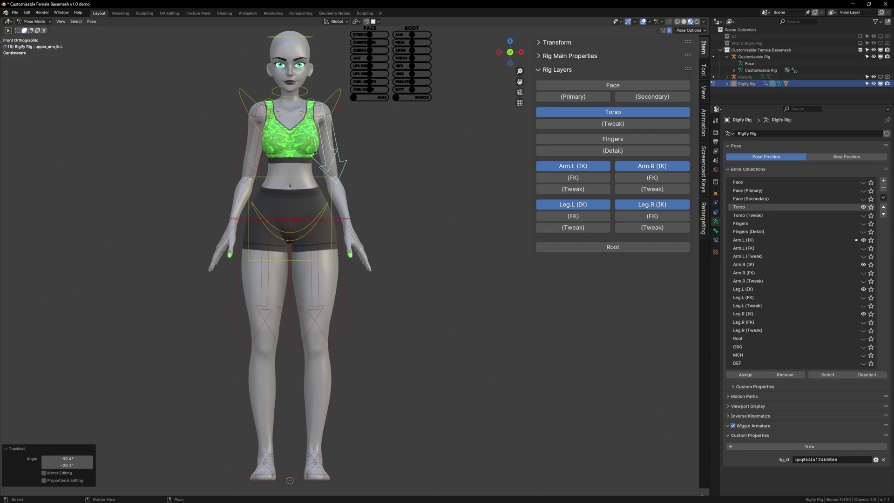
left_click(359, 240)
key("r")
left_click(431, 254)
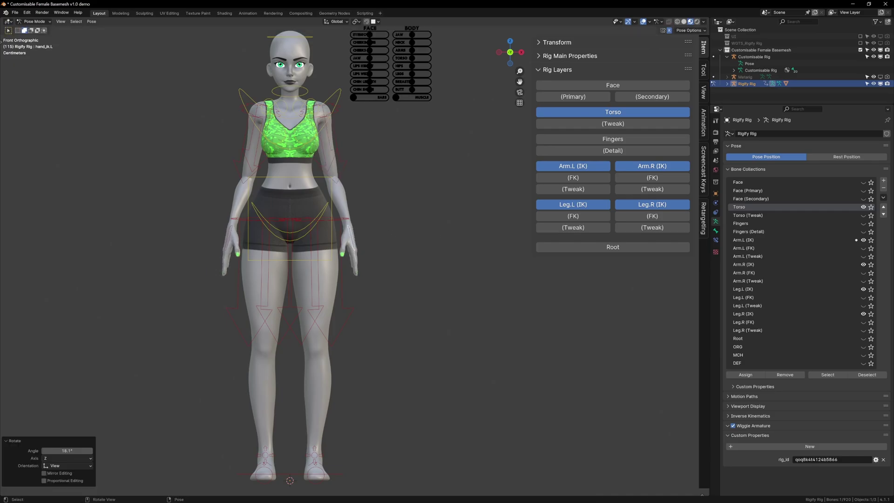
Step: Lower the torso and hand_ik.L controls together about 0.34 m along the Z axis to bend the knees
left_click(332, 242)
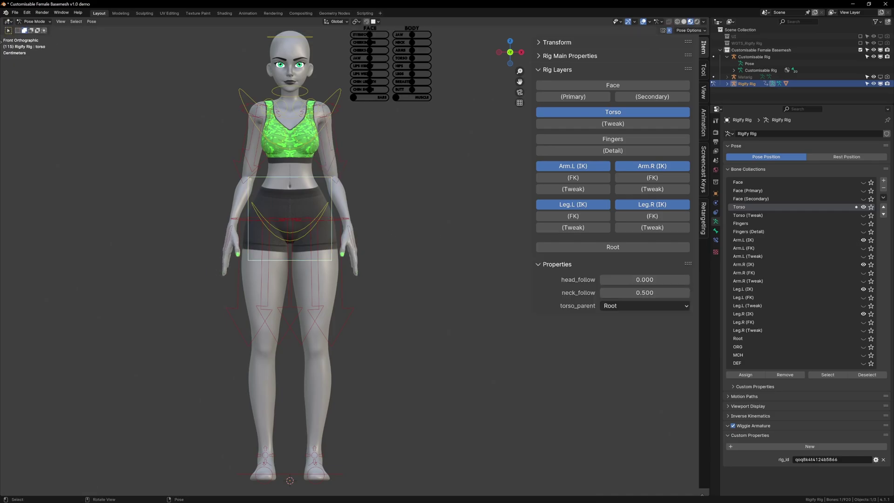
left_click(353, 241, "shift")
key("g")
key("z")
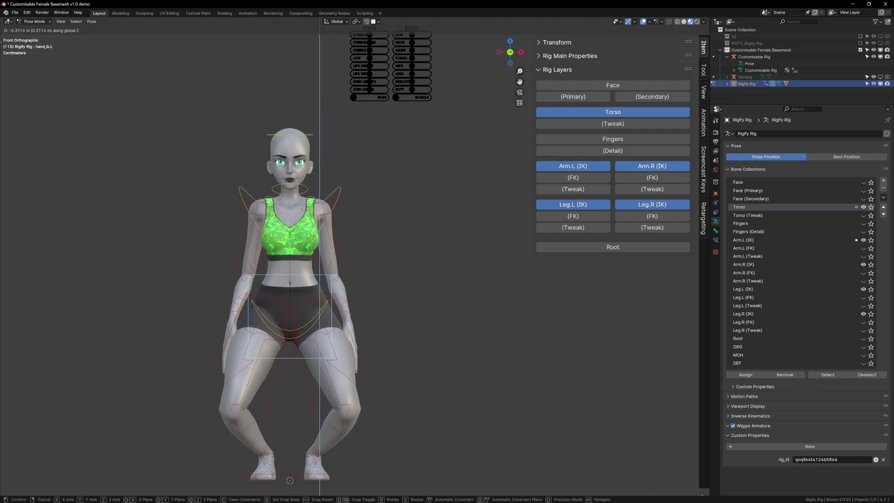
left_click(356, 328)
Step: Move the torso and hand controls back along the Y axis and fine-tune their height along Z for a seated pose
middle_click_drag(356, 328, 259, 334)
scroll(259, 334, "down", 2)
key("g")
key("y")
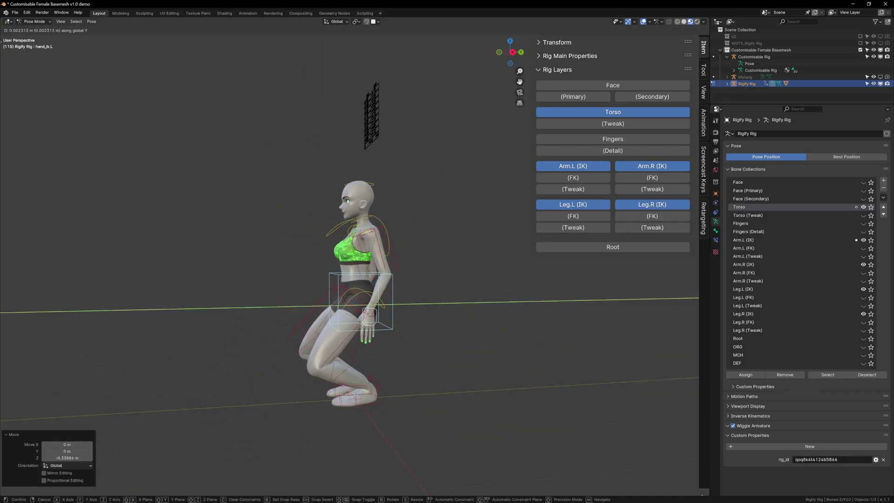
left_click(319, 332)
key("g")
key("z")
left_click(321, 339)
Step: Trackball-rotate the thigh_ik.L control to adjust the direction of both knees
middle_click_drag(320, 339, 414, 335)
scroll(384, 338, "up", 3)
left_click(415, 326)
left_click(392, 268)
key("r")
key("r")
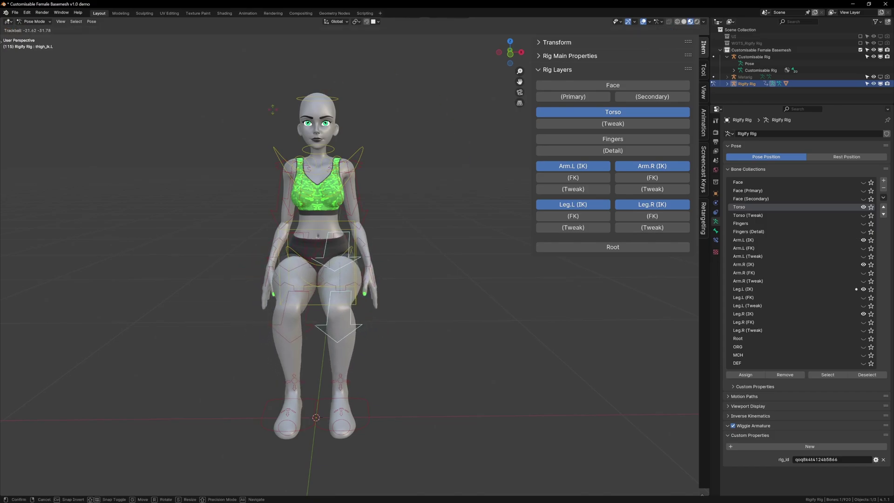
left_click(282, 101)
left_click(282, 102)
Step: Turn off X-axis mirroring, then rotate hand_ik.L and move it towards the left thigh
middle_click_drag(282, 101, 308, 104)
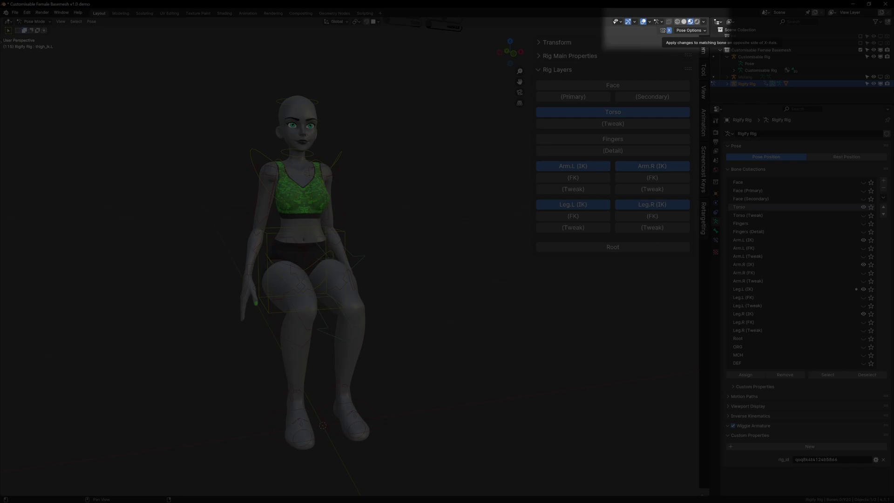
mouse_move(475, 261)
middle_mouse_down()
mouse_move(333, 262)
mouse_move(466, 275)
middle_mouse_up()
left_click(441, 305)
key("r")
left_click(419, 326)
key("g")
left_click(364, 280)
Step: Refine the position and trackball rotation of hand_ik.L so the left hand rests on the thigh
key("g")
left_click(410, 261)
scroll(409, 261, "up", 2)
key("r")
key("r")
left_click(413, 261)
key("r")
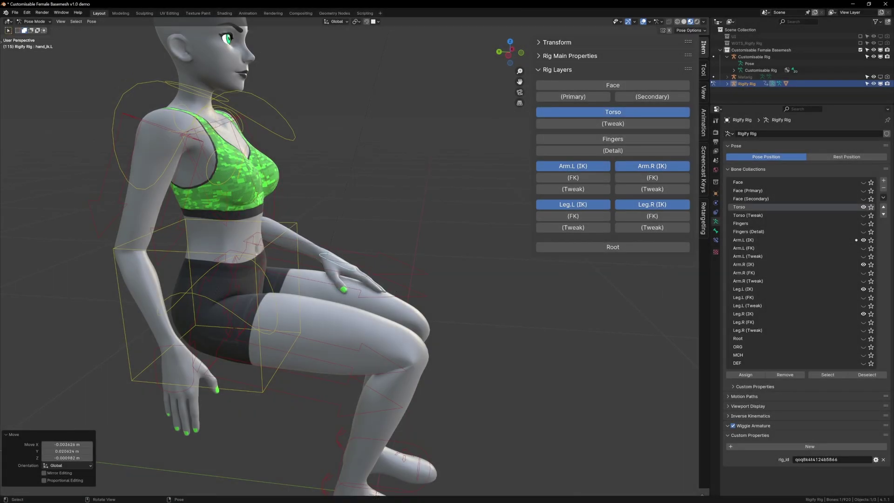
Step: Rotate the foot_ik.L control outwards around the Z axis and move it sideways in the horizontal plane
key("KP_1")
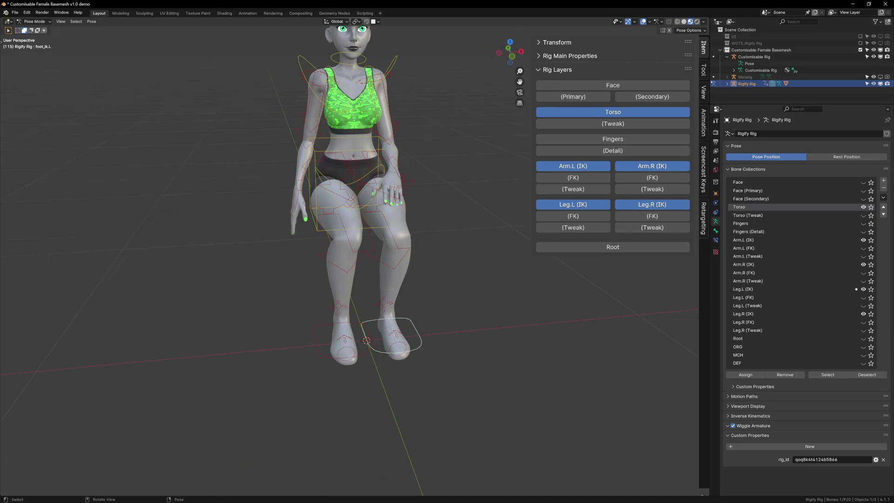
key("r")
key("z")
middle_click_drag(466, 298, 489, 298)
left_click(491, 296)
scroll(489, 298, "up", 1)
key("g")
key("shift+z")
left_click(492, 294)
Step: Rotate the left thigh IK control around the Z axis to turn the left knee outwards
left_click(423, 252)
key("r")
key("z")
left_click(479, 210)
Step: Rotate the foot_ik.R control around the global Z axis to turn the right foot outwards
left_click(362, 339)
key("r")
key("z")
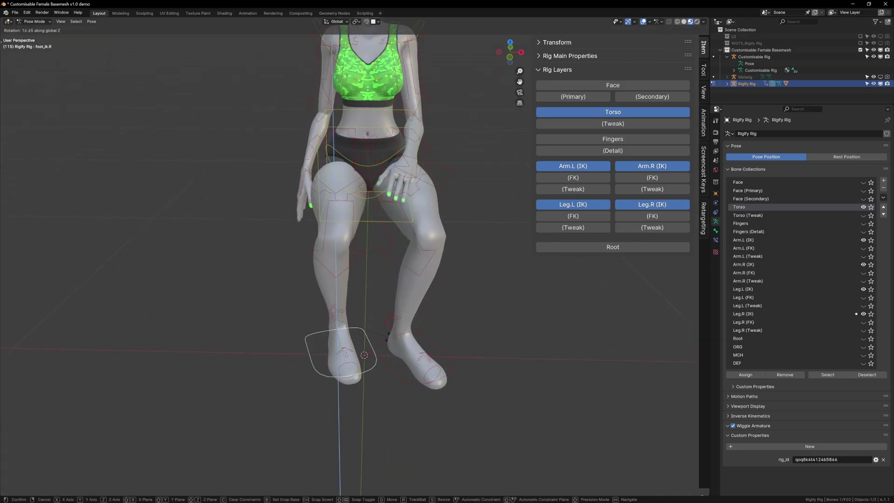
left_click(388, 337)
Step: Rotate the right thigh IK control around its local Z axis to adjust the direction of the right knee
left_click(350, 261)
key("r")
key("z")
key("z")
left_click(385, 317)
Step: Rotate the upper torso control of the seated figure around the X axis and around the Z axis
middle_click_drag(385, 317, 385, 410, "shift")
middle_click_drag(386, 410, 391, 393)
scroll(391, 393, "up", 1)
left_click(419, 124)
key("r")
key("x")
left_click(450, 160)
key("r")
key("z")
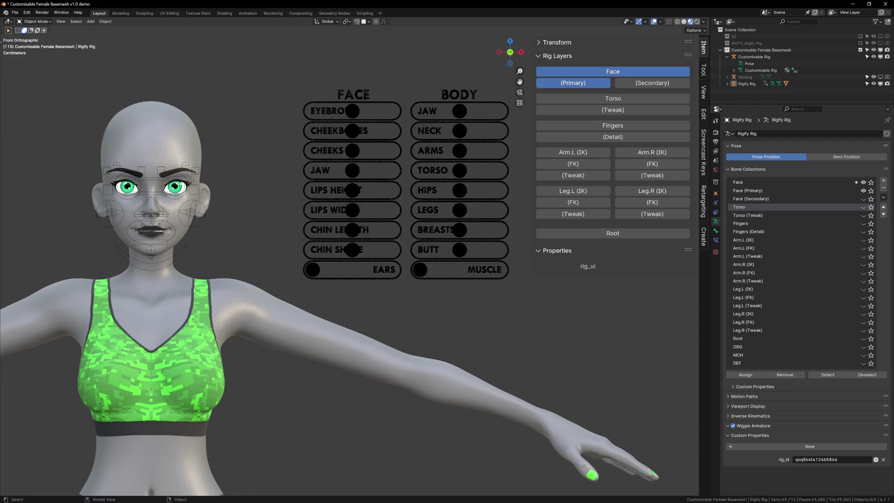
Step: Select the Rigify Rig and the Customisable Rig together and switch both to Pose Mode
left_click(183, 252)
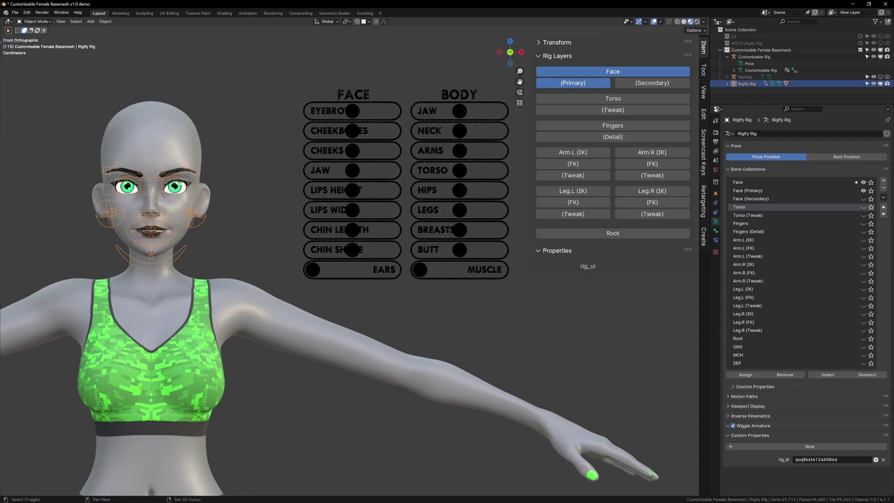
left_click(352, 230, "shift")
left_click(35, 21)
left_click(36, 44)
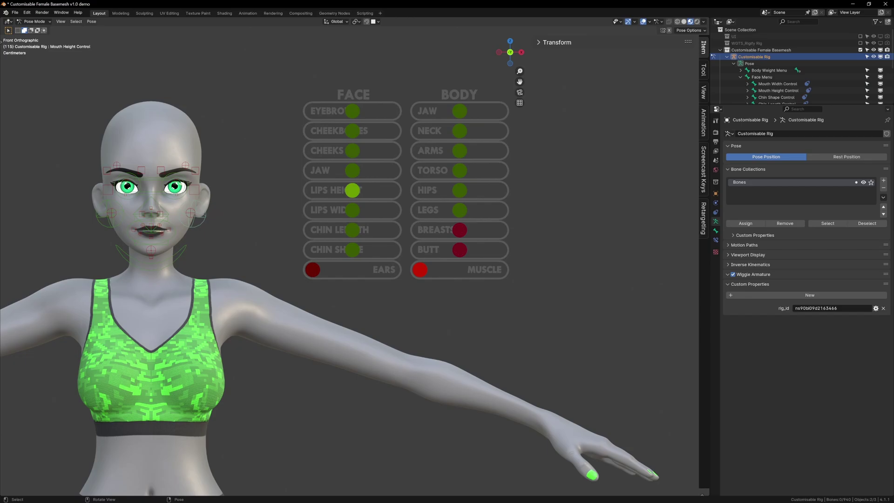
Step: Increase the EYEBROWS slider and reduce the CHEEKS slider, and raise the brow.T.L.001 control about 0.003 m along Z
left_click_drag(353, 111, 363, 111)
mouse_move(353, 151)
left_mouse_down()
mouse_move(369, 151)
mouse_move(338, 153)
left_mouse_up()
left_click_drag(161, 170, 185, 161)
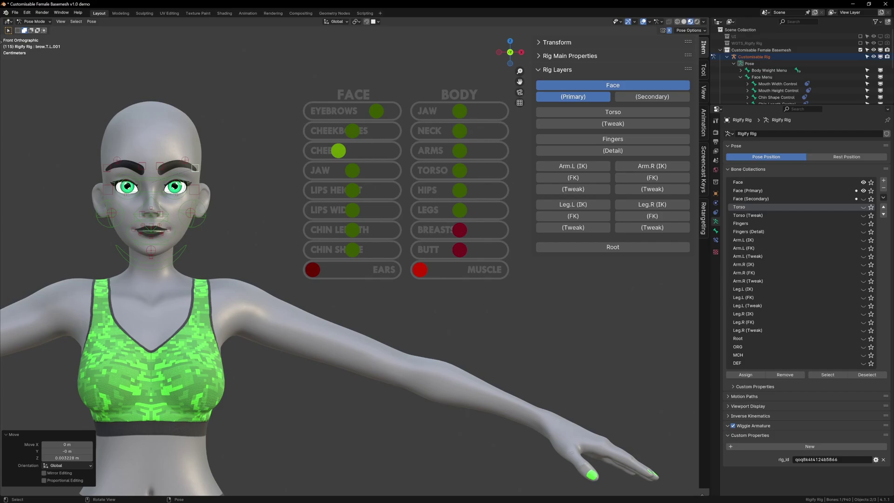
left_click(175, 186)
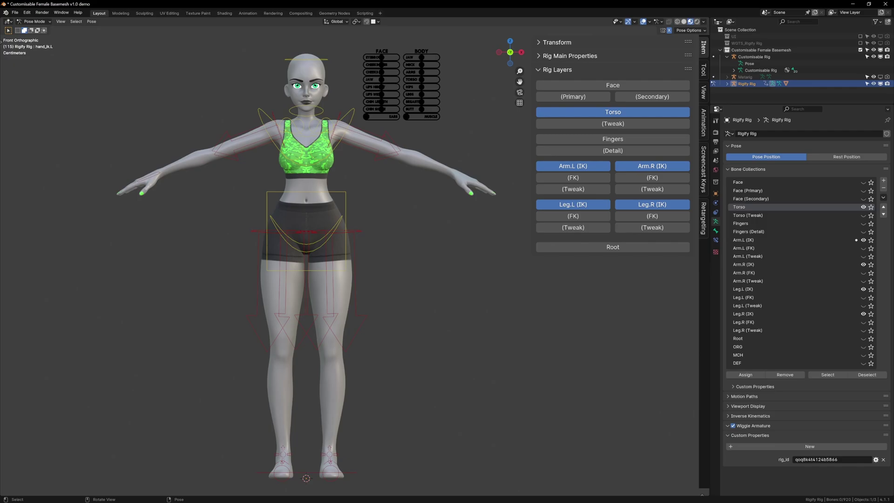
Step: Lower the torso control about 0.15 m along the Z axis
key("g")
key("z")
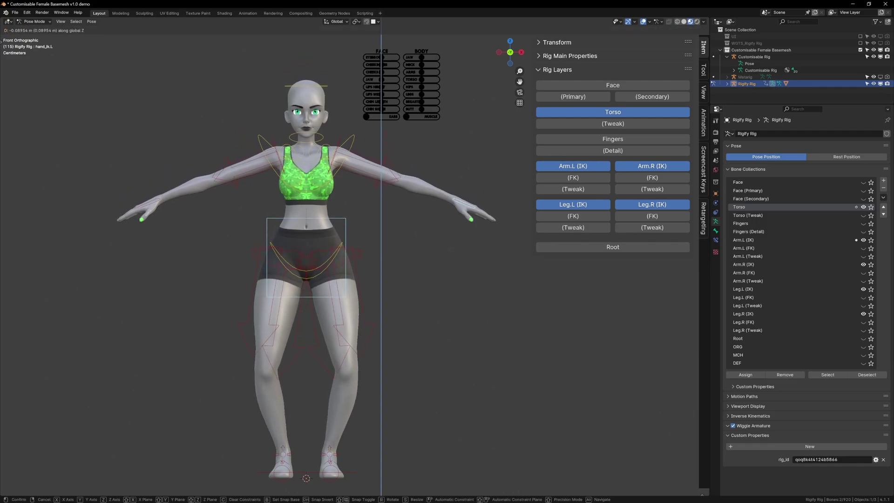
key("Return")
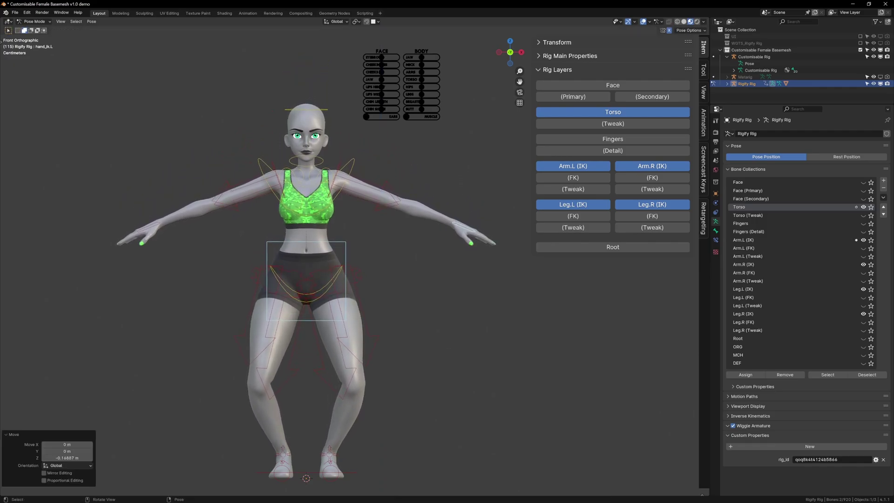
Step: Scale the thigh_ik.L control to about 0.74 with mirroring to shorten both legs
left_click(371, 343)
key("s")
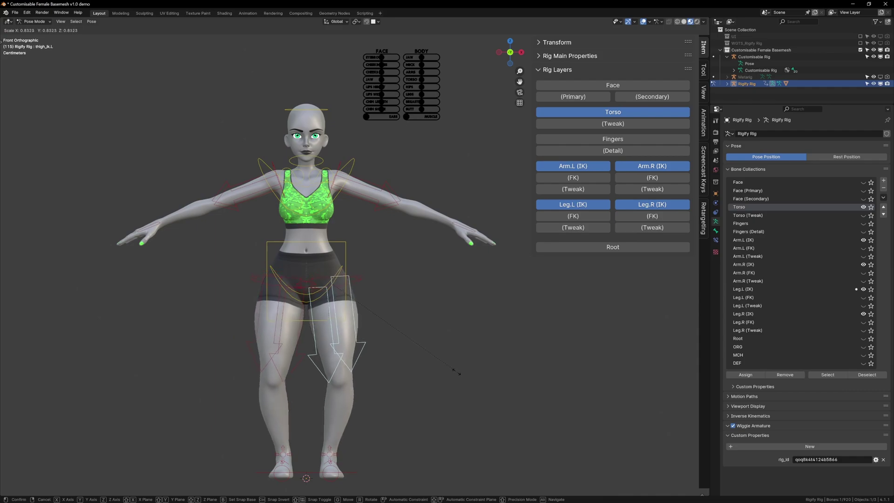
left_click(443, 362)
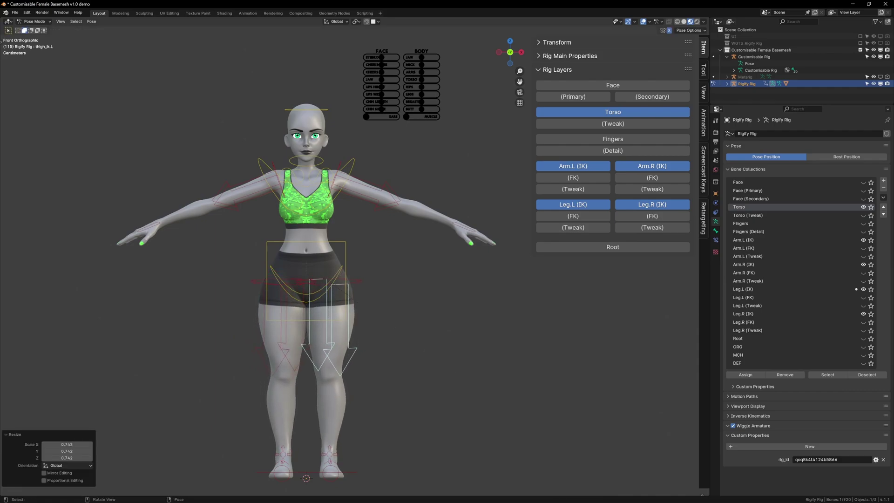
key("ctrl+z")
key("ctrl+z")
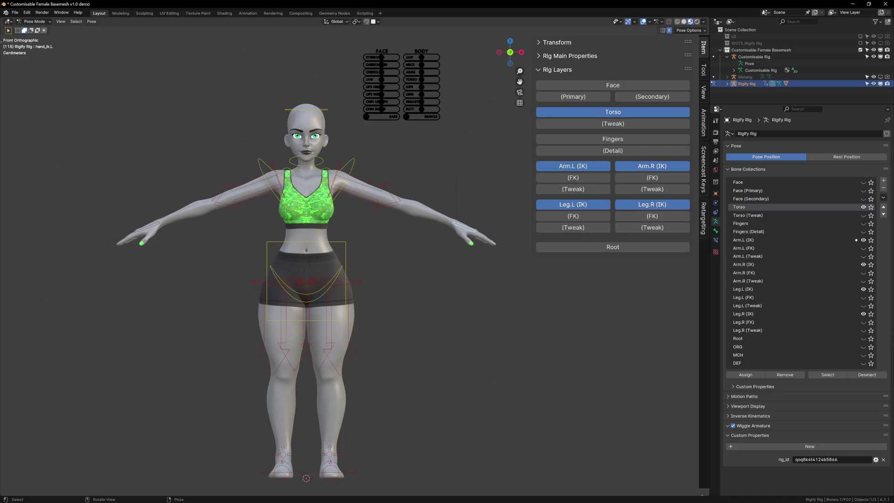
Step: Move hand_ik.L inwards and up by about 0.10 m, and scale upper_arm_ik.L to 0.691
key("g")
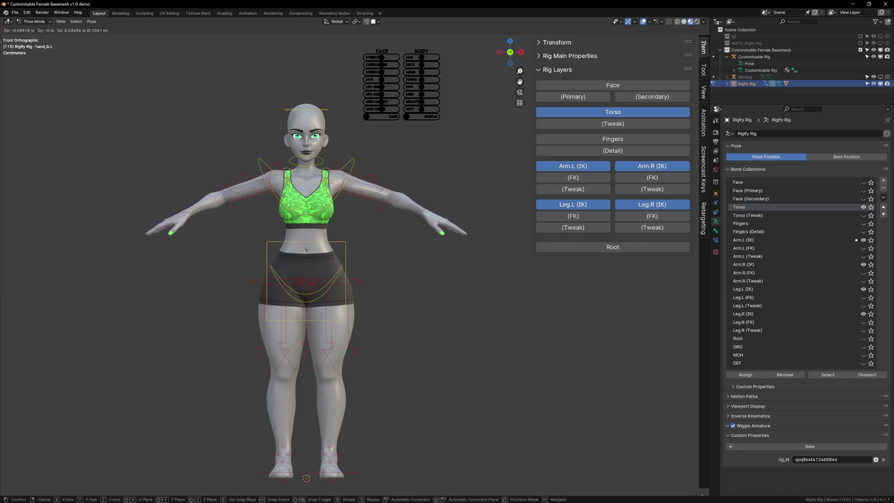
left_click(438, 218)
left_click(385, 198)
key("s")
left_click(436, 199)
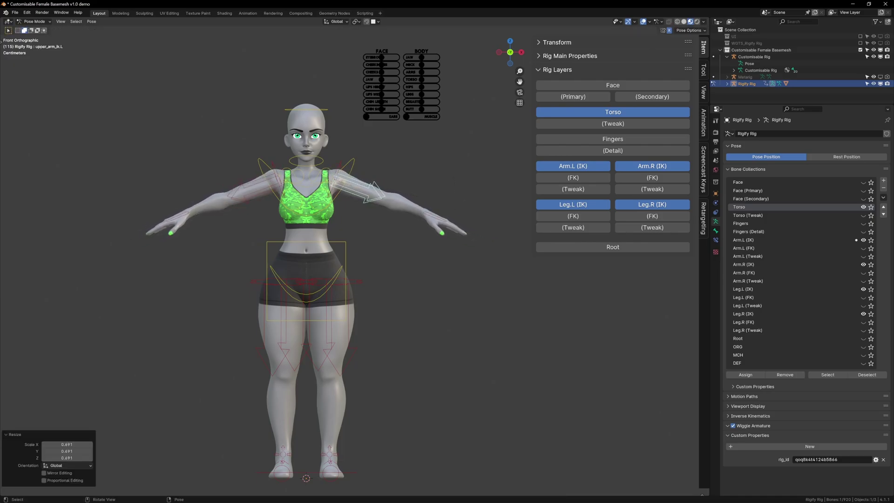
Step: Move the chest control down about 0.03 m along the Z axis to shorten the torso
left_click(351, 168)
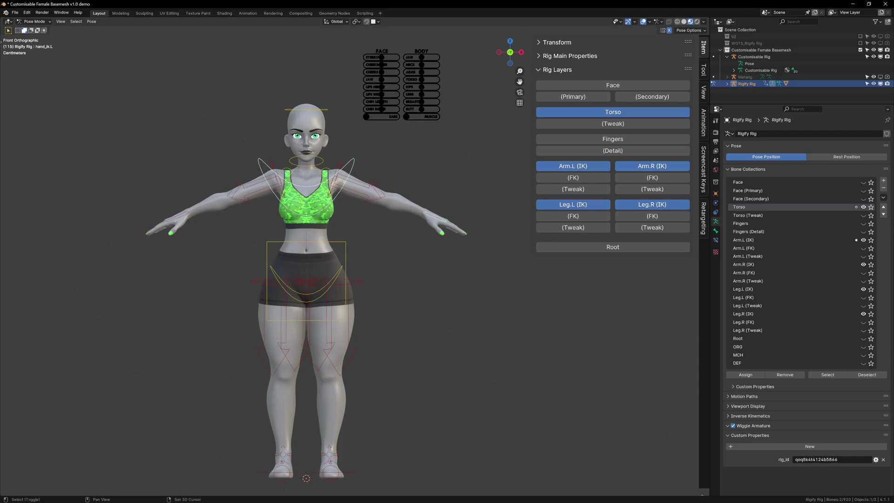
key("g")
key("z")
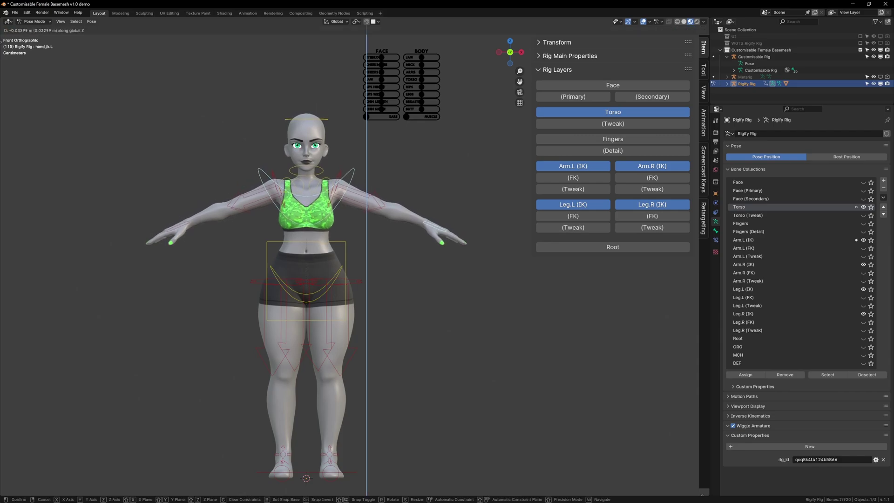
left_click(354, 174)
Step: Show the Torso (Tweak) layer and adjust the tweak_spine.003 and tweak_spine.001 controls along the Z axis
left_click(311, 237)
key("g")
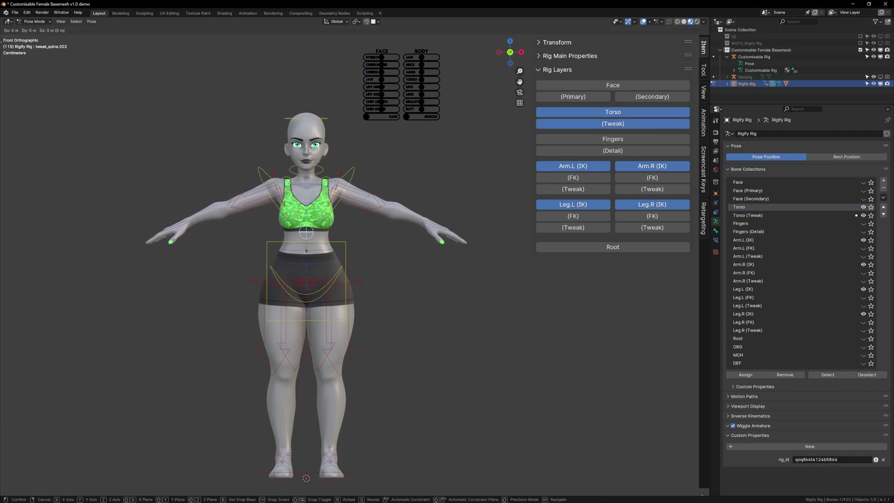
key("z")
left_click(311, 241)
left_click(312, 264)
key("g")
key("z")
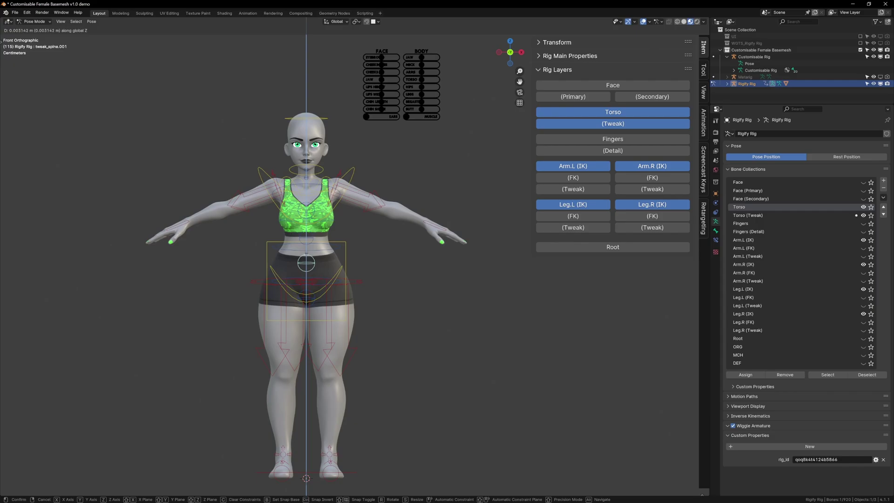
left_click(312, 264)
left_click(386, 263)
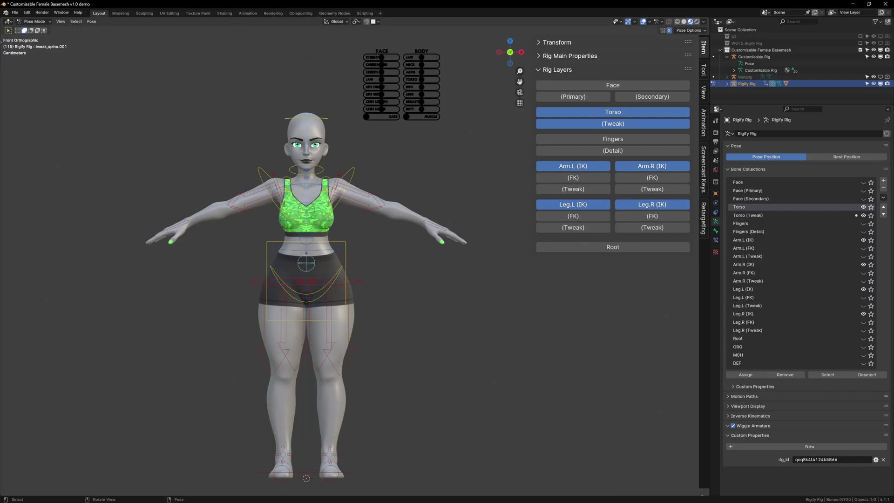
Step: Reset the transforms of all visible pose bones and undo the reset
key("a")
key("alt+g")
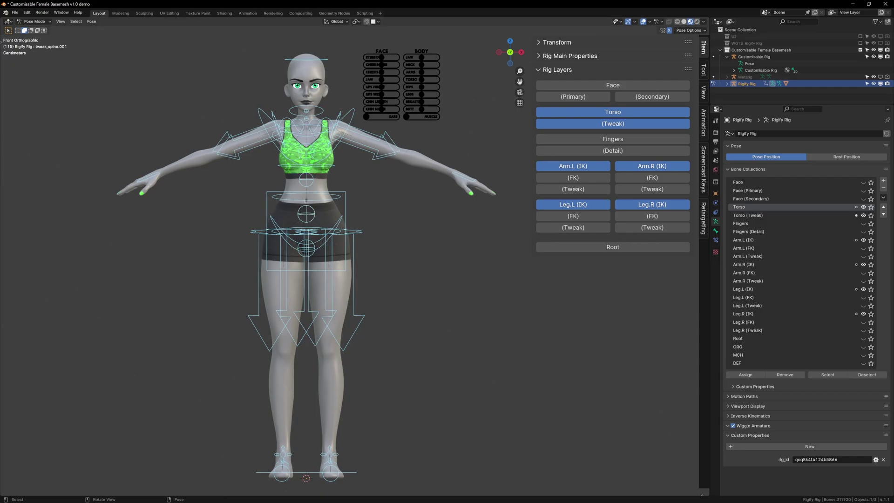
key("ctrl+z")
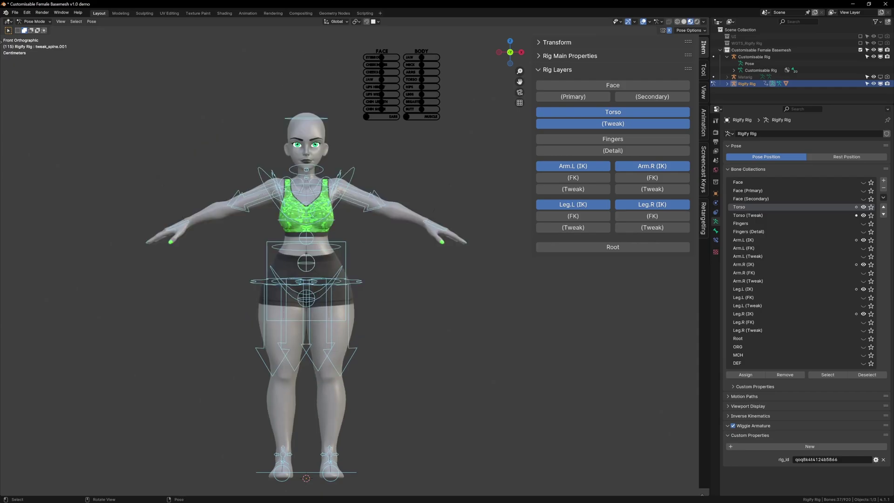
Step: Switch to Object Mode and remove the Subdivision modifier from the Customisable Female Basemesh object
left_click(34, 21)
left_click(30, 30)
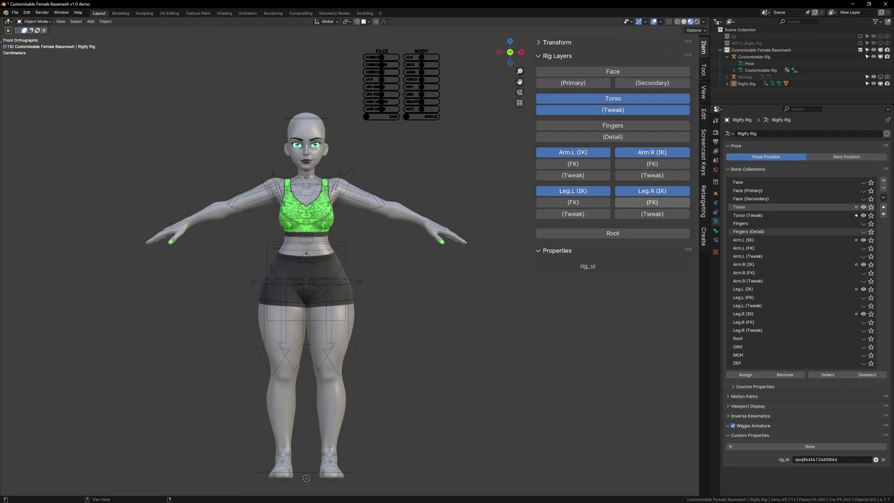
left_click(324, 275)
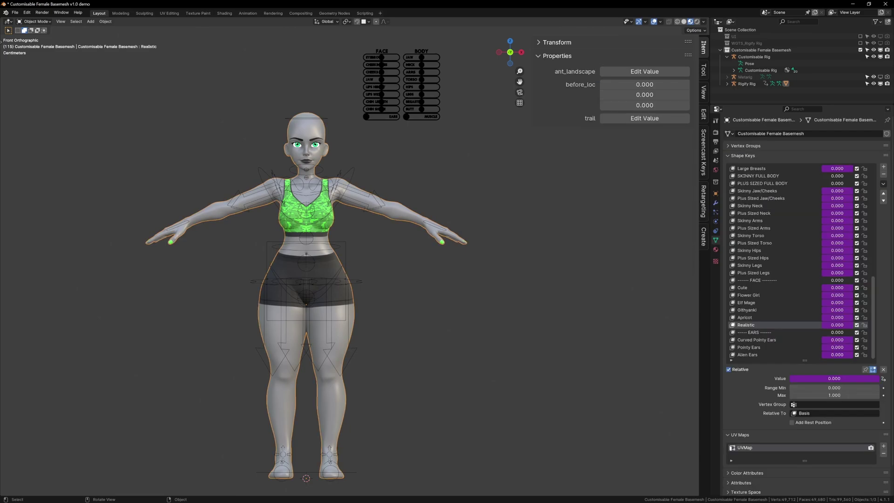
left_click(716, 203)
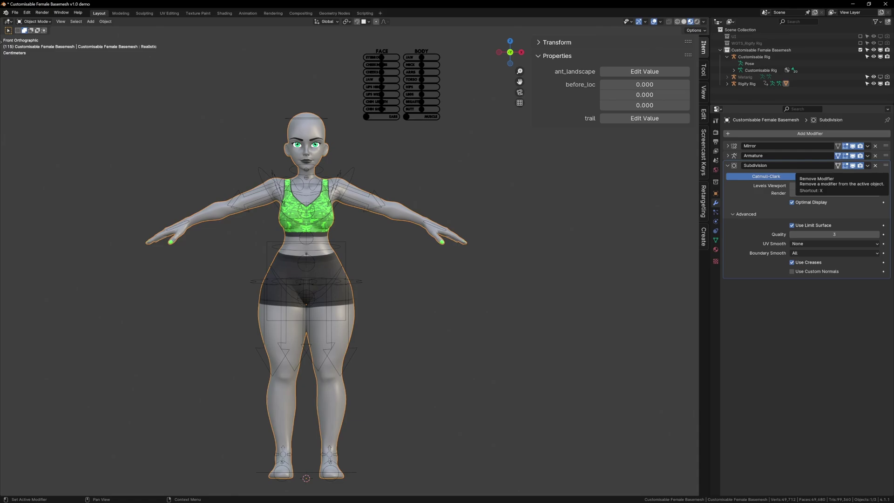
key("x")
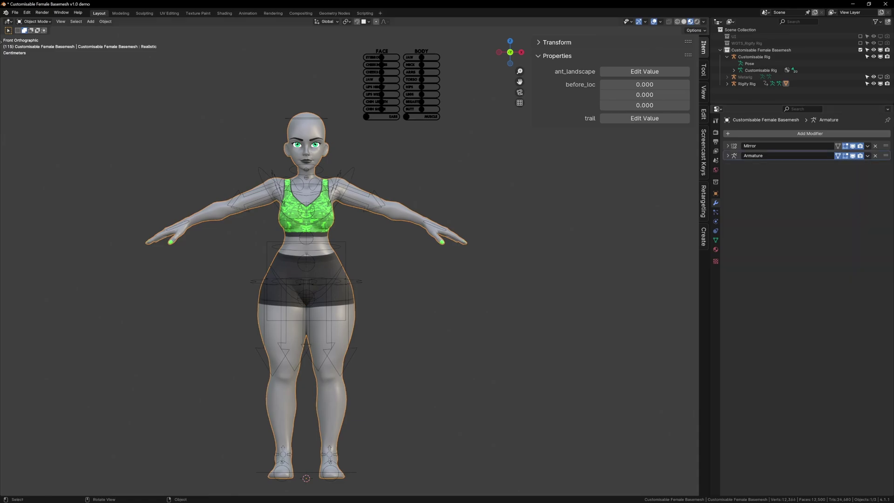
Step: Convert the basemesh object to a mesh and expand its Vertex Groups list
right_click(368, 214)
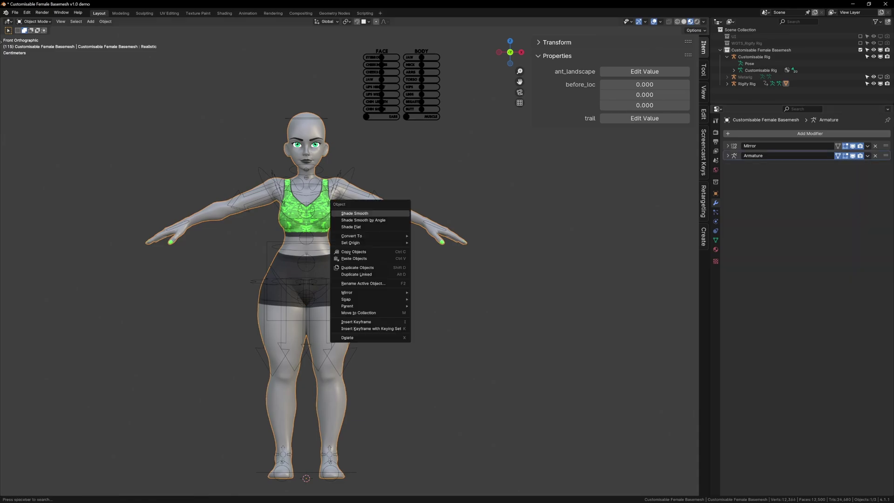
mouse_move(354, 236)
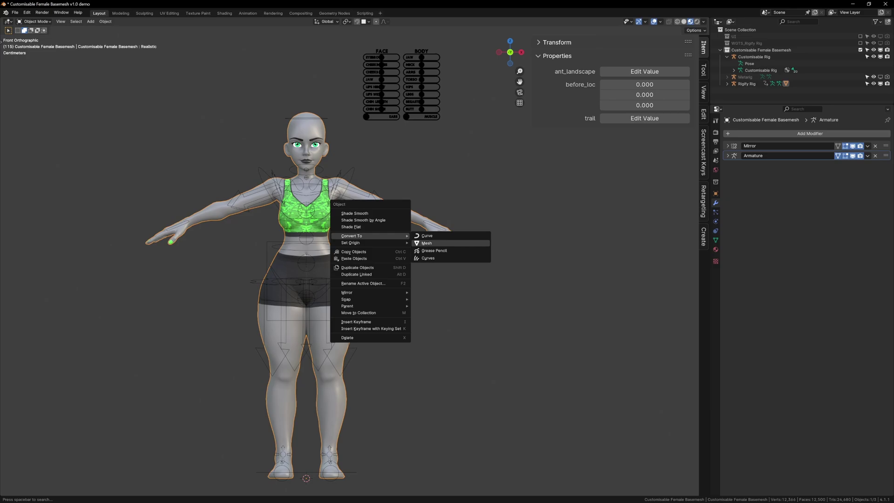
left_click(426, 244)
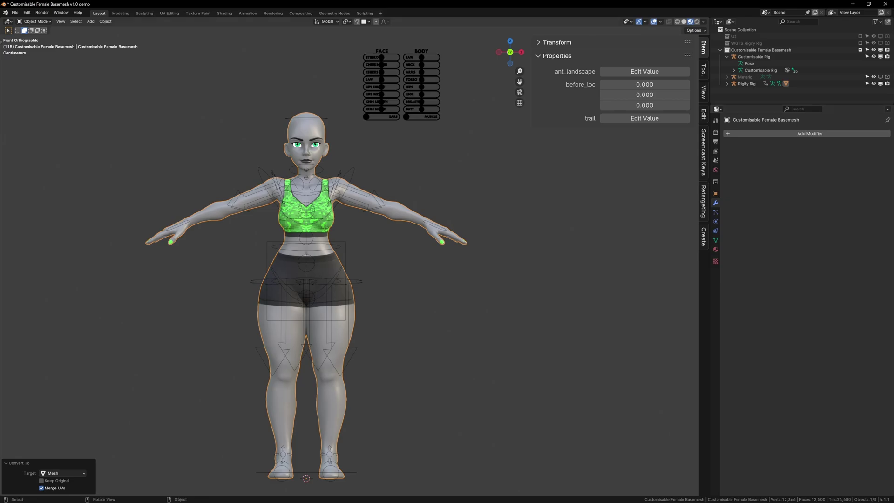
left_click(715, 240)
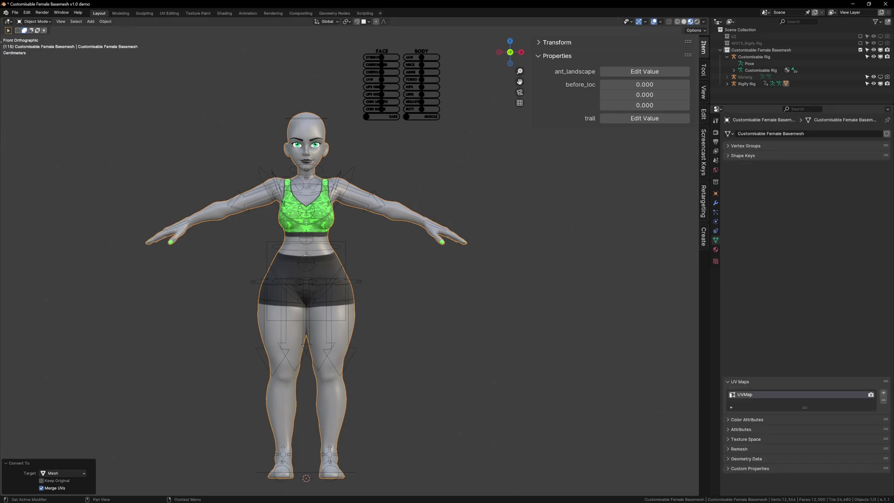
left_click(745, 146)
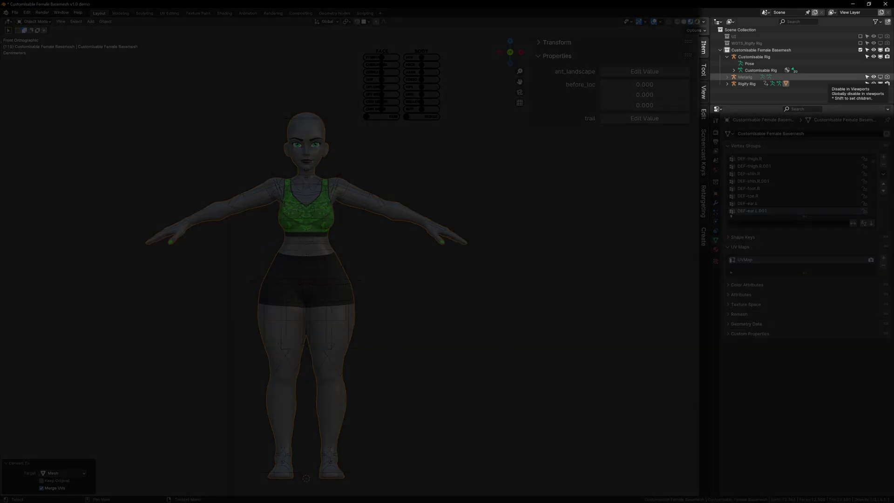
Step: Enable the Metarig in viewports and open it in Edit Mode
left_click(881, 77)
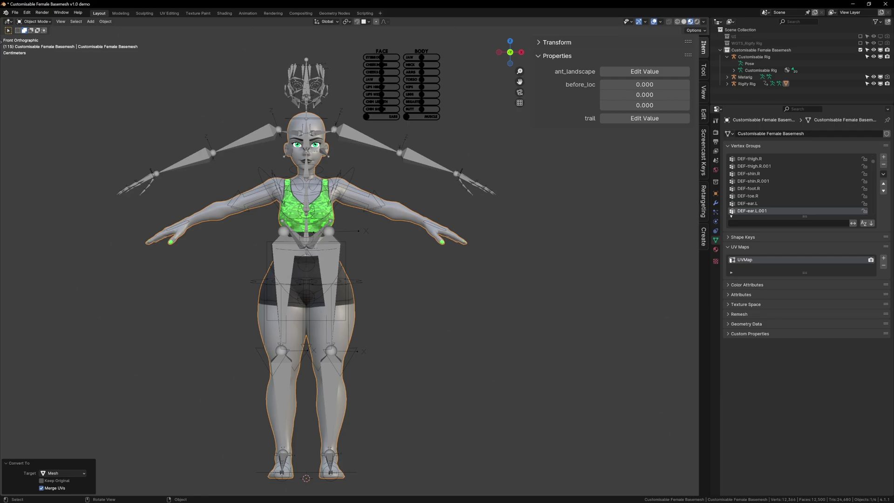
left_click(363, 136)
key("Tab")
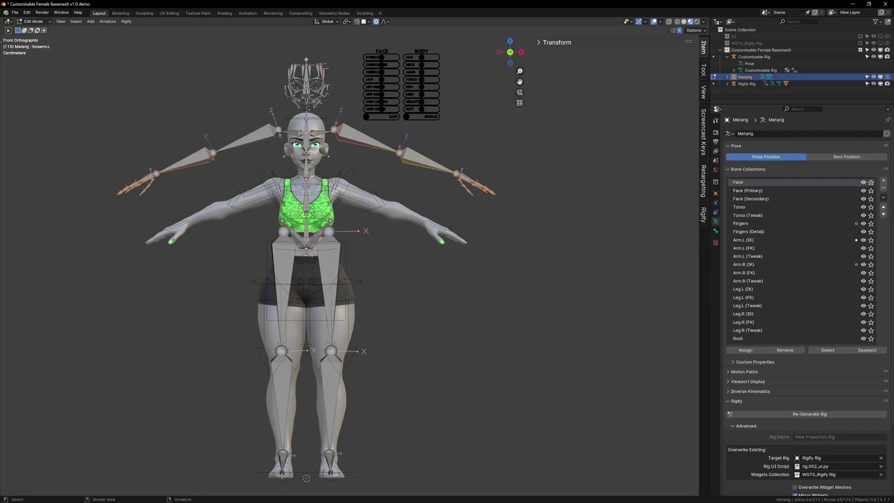
Step: In wireframe shading, circle-select the metarig's upper-body bones and move them down along Z to fit the reshaped mesh
key("shift+z")
key("c")
scroll(165, 162, "down", 20)
mouse_move(166, 161)
left_mouse_down()
mouse_move(443, 144)
mouse_move(312, 204)
left_mouse_up()
key("Escape")
key("g")
key("z")
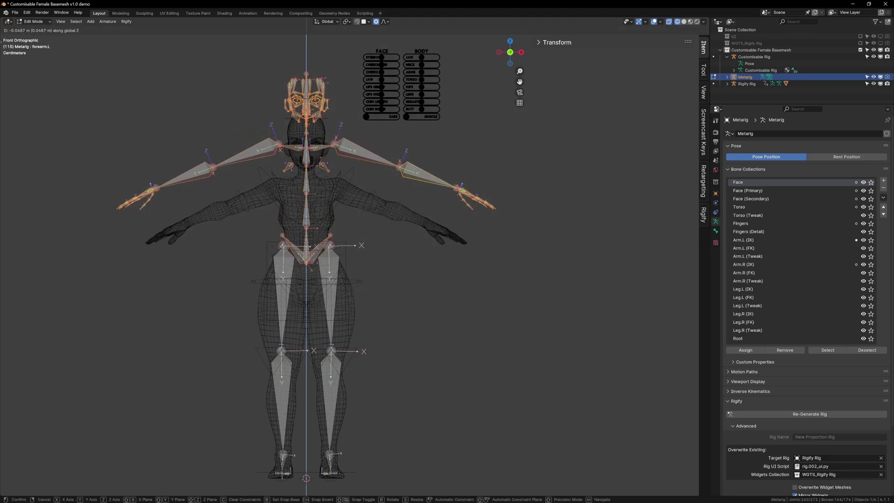
left_click(311, 264)
Step: Move the metarig's knee joints down about 0.07 m along the Z axis to match the mesh's knees
left_click_drag(321, 274, 339, 298)
key("g")
key("z")
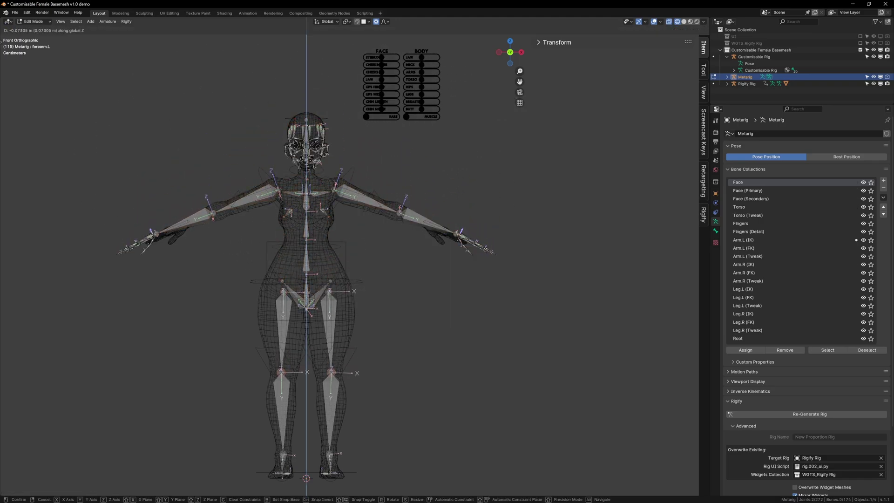
left_click(345, 359)
Step: Select the metarig's left hand bones and move them about 0.03 m inwards and up to fit the mesh's hand
left_click_drag(450, 363, 512, 205)
middle_click_drag(513, 205, 509, 248, "shift")
scroll(510, 248, "up", 2)
key("g")
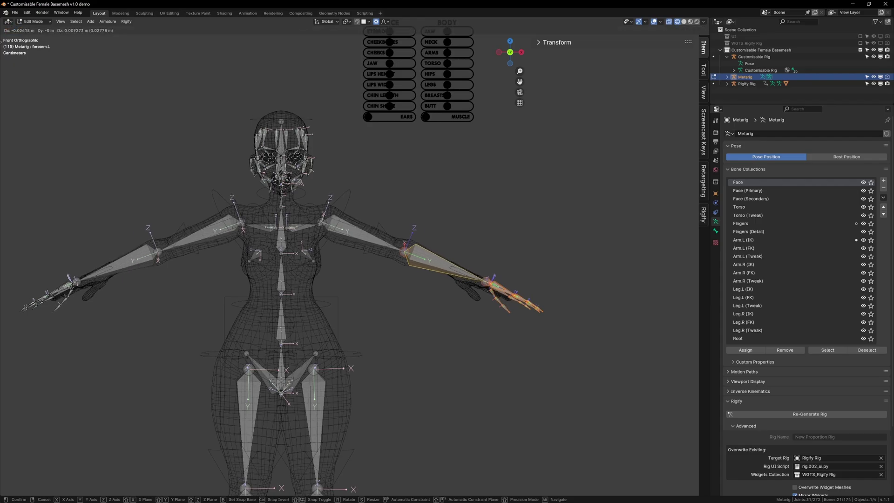
left_click(465, 230)
Step: Move the metarig's left elbow joint to fit the mesh's arm, and deselect all bones
left_click(372, 238)
key("g")
left_click(394, 249)
middle_click_drag(393, 249, 419, 187, "shift")
key("alt+a")
scroll(316, 261, "down", 4)
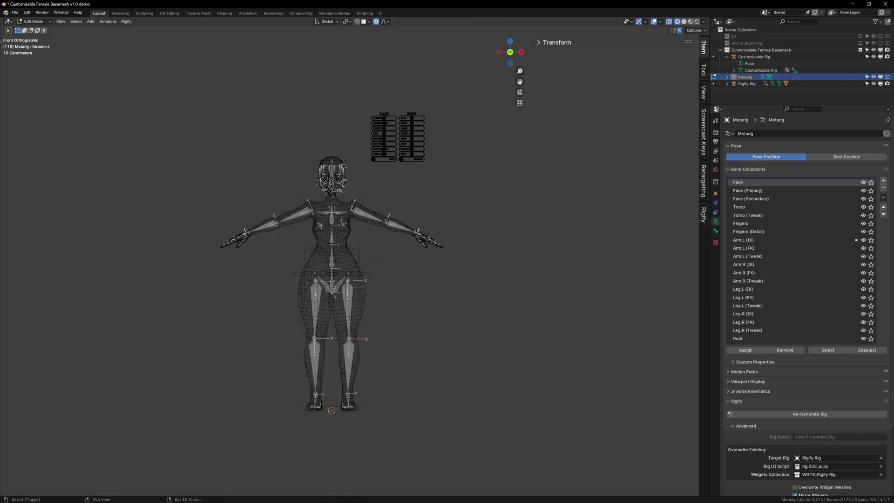
Step: Switch the metarig from Edit Mode back to Object Mode
scroll(316, 261, "up", 3)
left_click(33, 22)
left_click(34, 29)
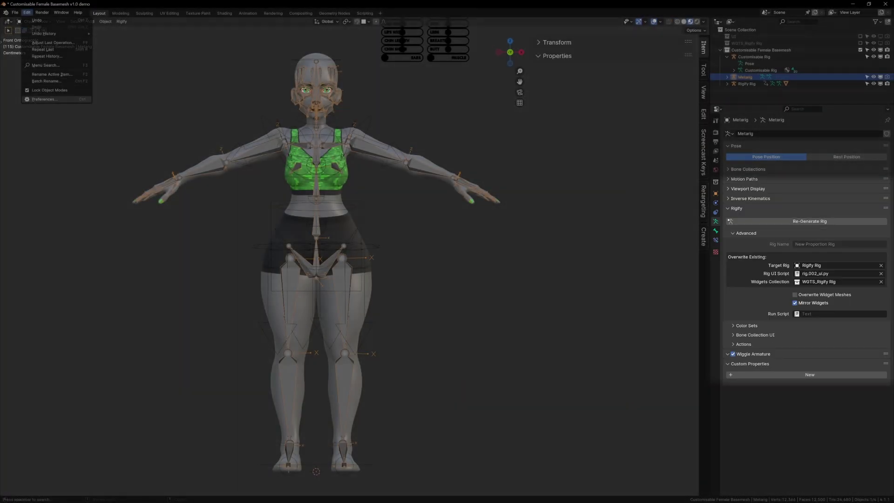
Step: Search the add-on preferences for Rigify and expand its details, closing the preferences and clearing the selection when done
left_click(42, 115)
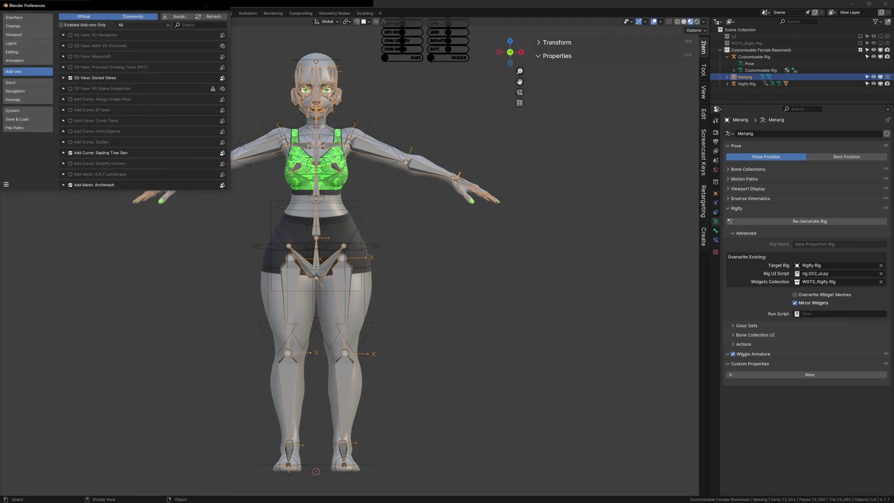
type("Rigify")
left_click(64, 35)
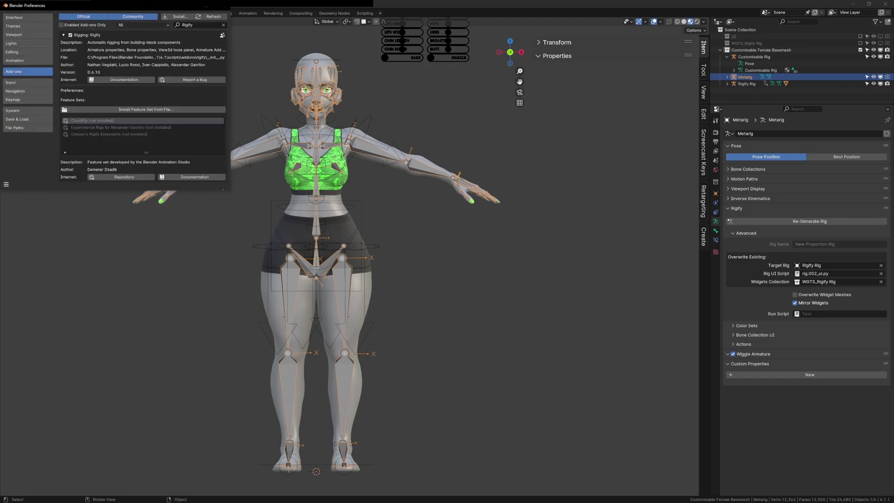
left_click(223, 5)
left_click(205, 88)
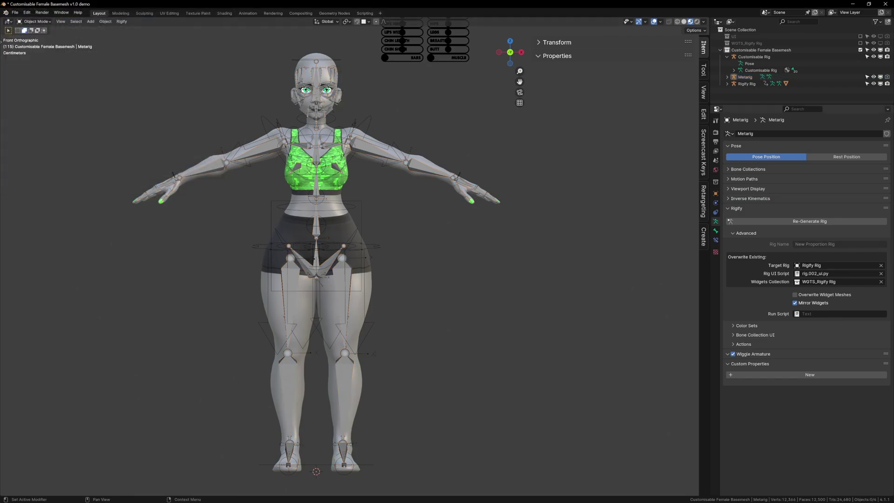
Step: Re-generate the Rigify rig from the metarig and add an Armature modifier to the female basemesh
left_click(810, 222)
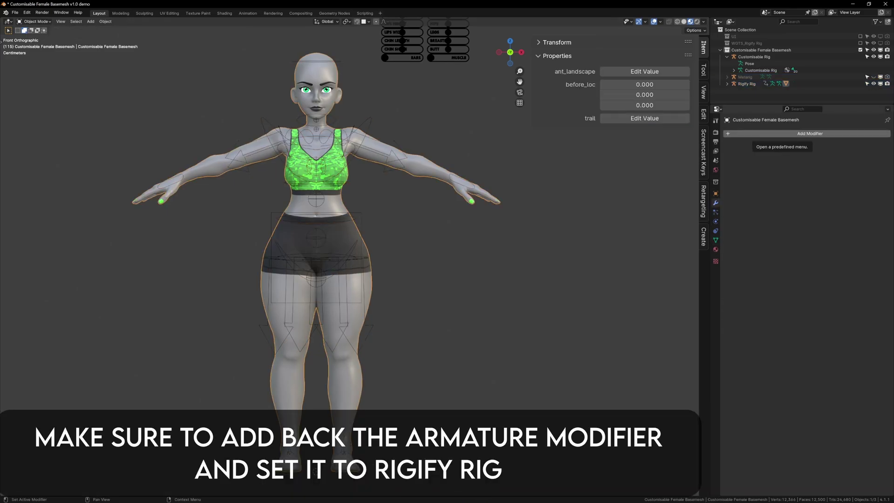
key("shift+a")
mouse_move(730, 167)
left_click(792, 166)
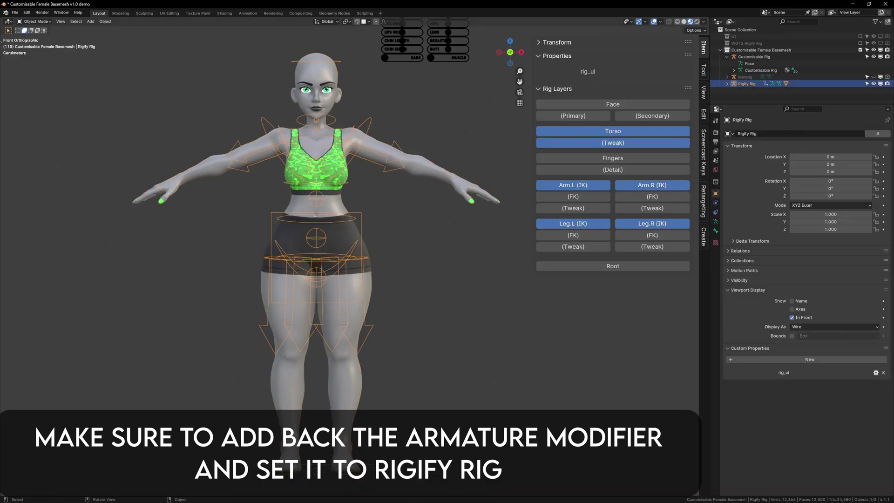
Step: Put the Rigify rig in Pose Mode and rotate its hips control to test the deformation
key("ctrl+Tab")
key("ctrl+z")
key("ctrl+z")
left_click(350, 251)
key("r")
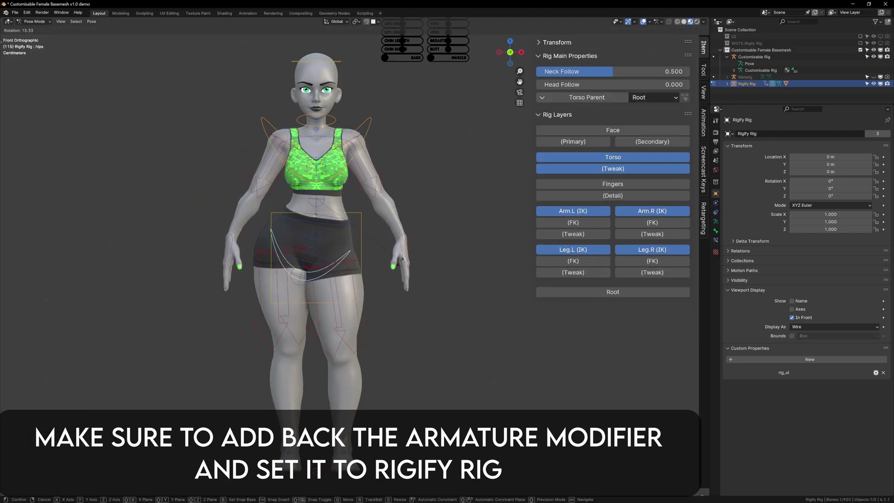
left_click(368, 260)
left_click(345, 167)
key("r")
right_click(398, 162)
left_click(364, 141)
left_click(361, 140)
key("r")
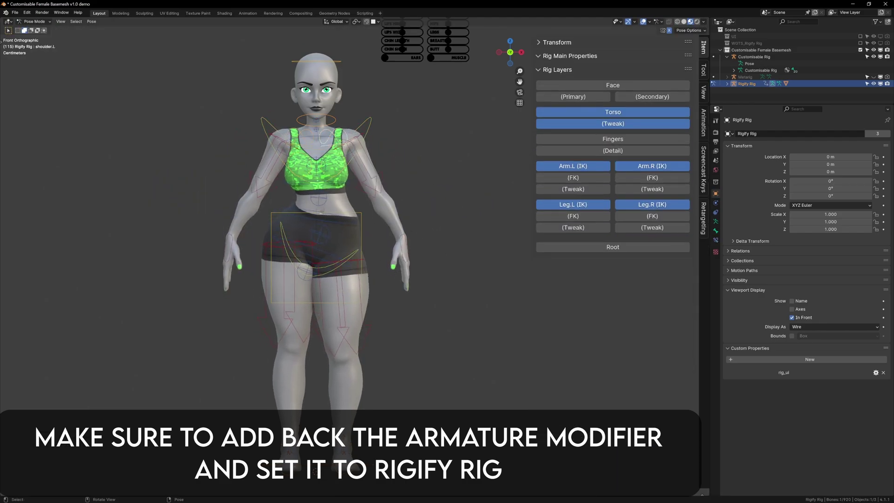
right_click(393, 135)
Step: Rotate the Rigify rig's chest control, then rotate and move its torso control
left_click(371, 120)
key("r")
left_click(395, 120)
key("g")
left_click(361, 222)
key("r")
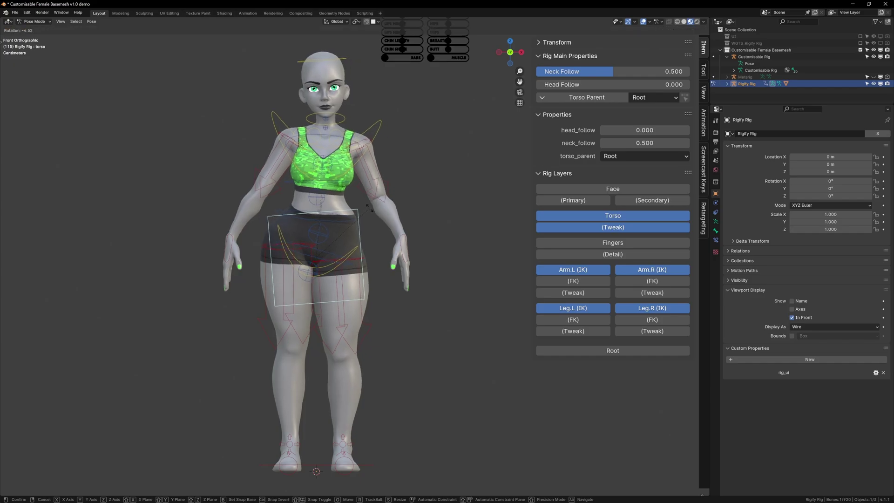
left_click(405, 239)
key("g")
left_click(395, 252)
Step: Select all of the rig's bones, clear their rotation, and undo the last test pose changes
key("a")
key("alt+r")
key("ctrl+z")
key("ctrl+z")
key("ctrl+z")
key("ctrl+z")
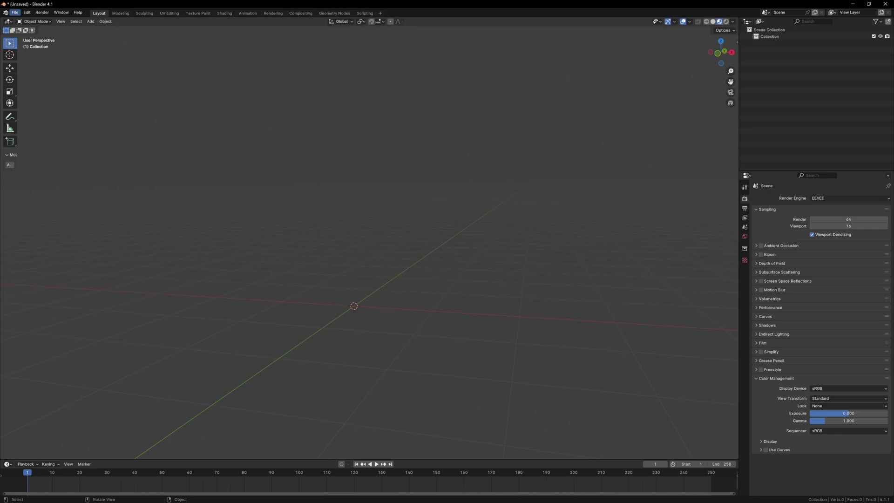
Step: Append all collections from the Customisable Female Basemesh v1.0 file into the new scene
left_click(15, 12)
left_click(28, 92)
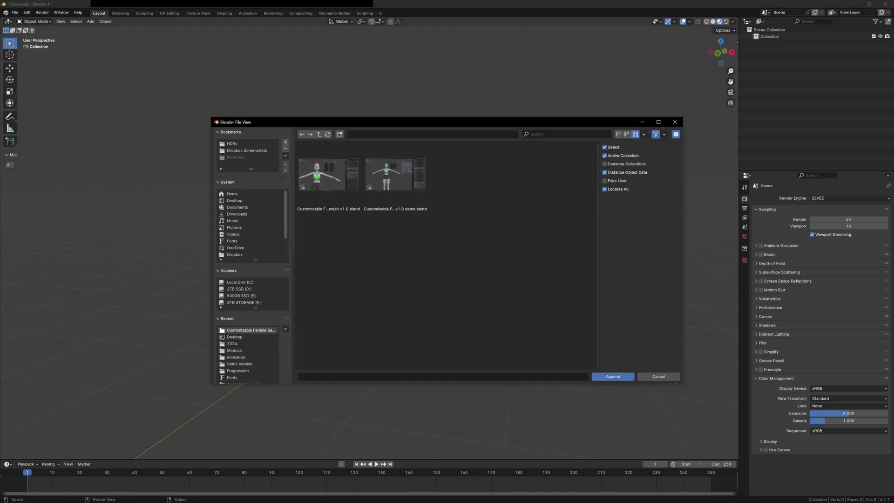
double_click(328, 174)
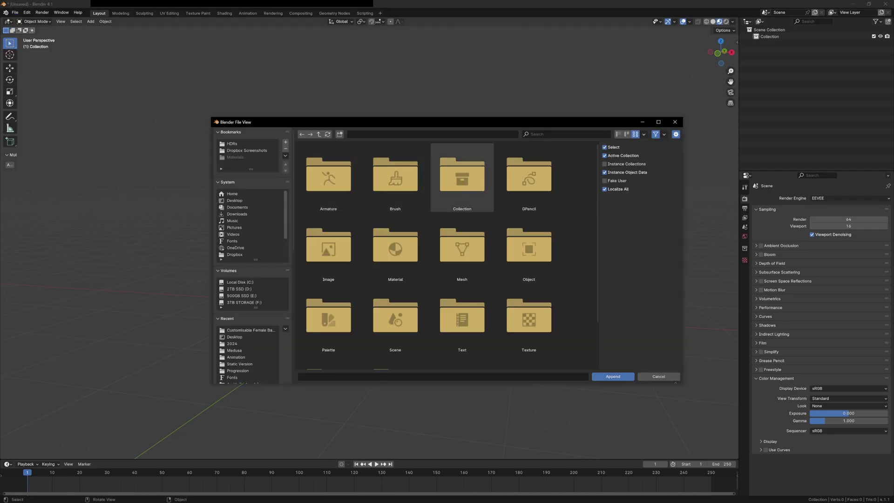
double_click(462, 177)
left_click_drag(529, 275, 331, 172)
left_click(612, 376)
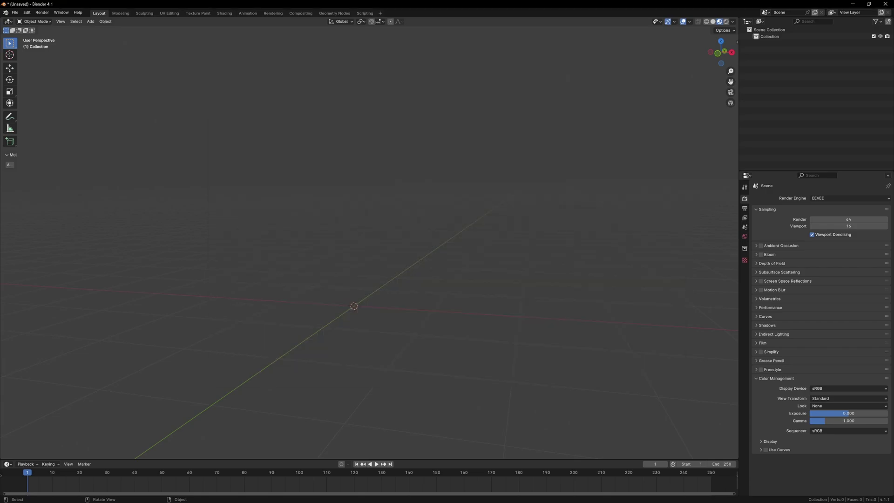
Step: Select the Customisable Rig and the Rigify Rig together and switch both to Pose Mode
scroll(368, 243, "up", 10)
middle_click_drag(368, 242, 337, 252, "shift")
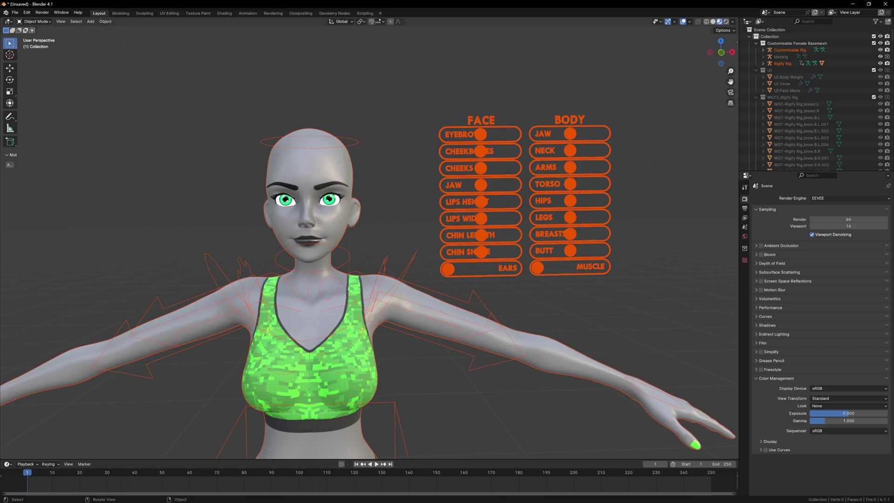
left_click(522, 201)
left_click(473, 292, "shift")
left_click(36, 22)
left_click(36, 44)
Step: Clear the bone selection and select the Body slider controls from Jaw to Legs
middle_click_drag(298, 233, 285, 197, "shift")
key("alt+a")
left_click(557, 98)
left_click(557, 115, "shift")
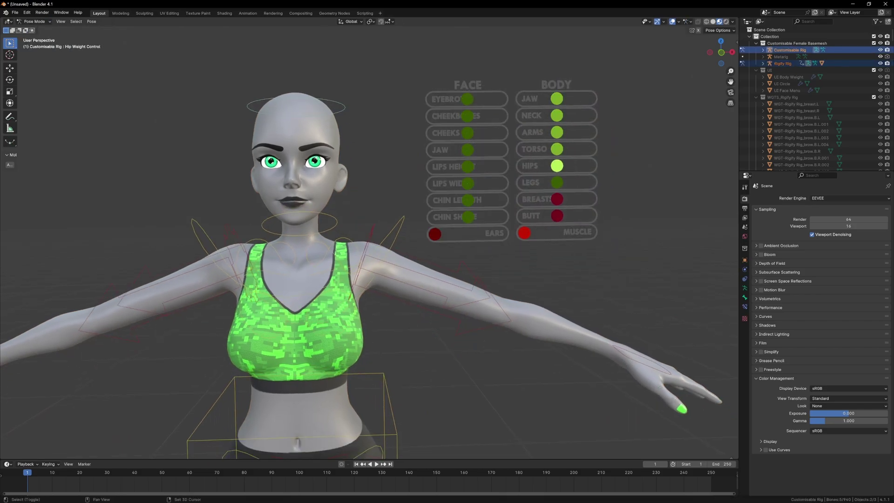
left_click(557, 182)
left_click(557, 149)
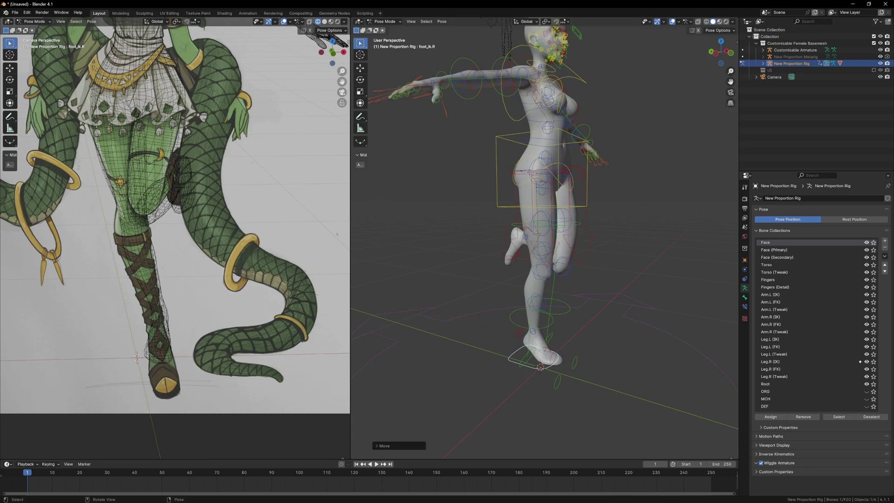
Step: Position and rotate the New Proportion Rig's right foot IK control to match the foot in the reference drawing
left_click(164, 383)
left_click(590, 261)
key("r")
left_click(638, 317)
middle_click_drag(645, 335, 628, 321)
left_click(575, 397)
key("r")
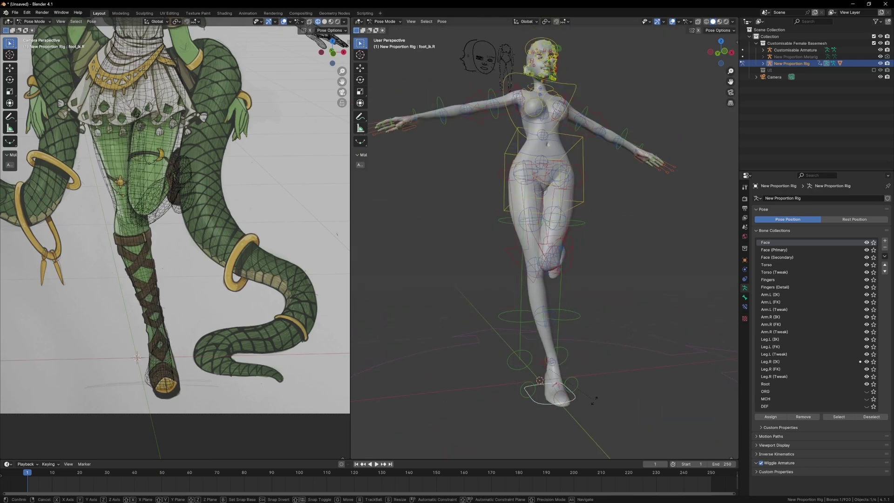
left_click(595, 400)
Step: Move the torso and chest controls to align the body with the reference drawing, and rotate the chest
scroll(177, 140, "up", 3)
left_click(578, 252)
key("g")
left_click(579, 261)
left_click(580, 160)
key("g")
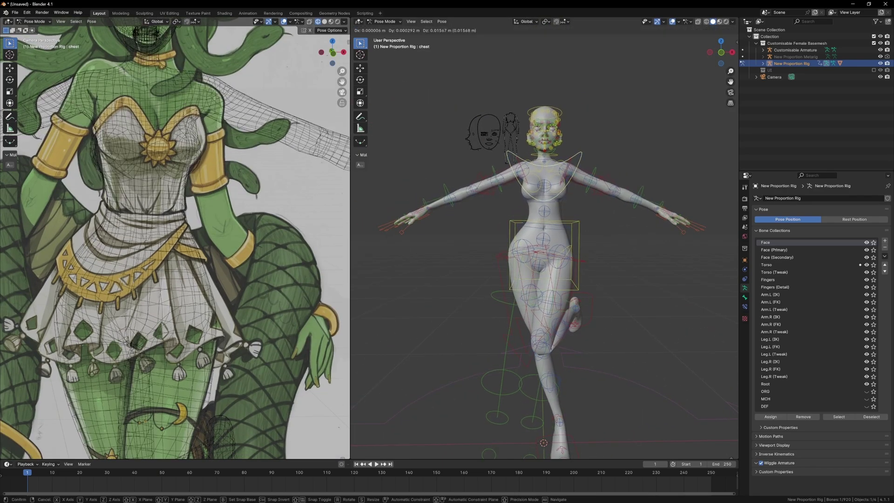
left_click(579, 156)
key("r")
Step: Move both hand IK controls down beside the hips and adjust the left hand to the reference drawing
left_click(412, 252)
key("g")
left_click(670, 249)
key("g")
left_click(618, 293)
key("r")
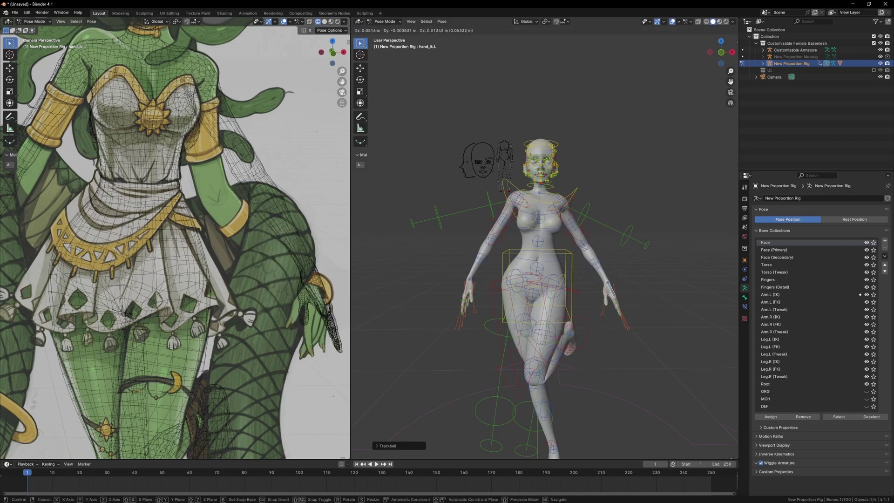
left_click(652, 308)
Step: Rotate the left shoulder control to fit the arm to the reference drawing
left_click(561, 204)
key("r")
left_click(601, 243)
key("r")
left_click(605, 247)
Step: Scale the right breast control to match the bust in the reference drawing
middle_click_drag(605, 247, 598, 253)
left_click(549, 226)
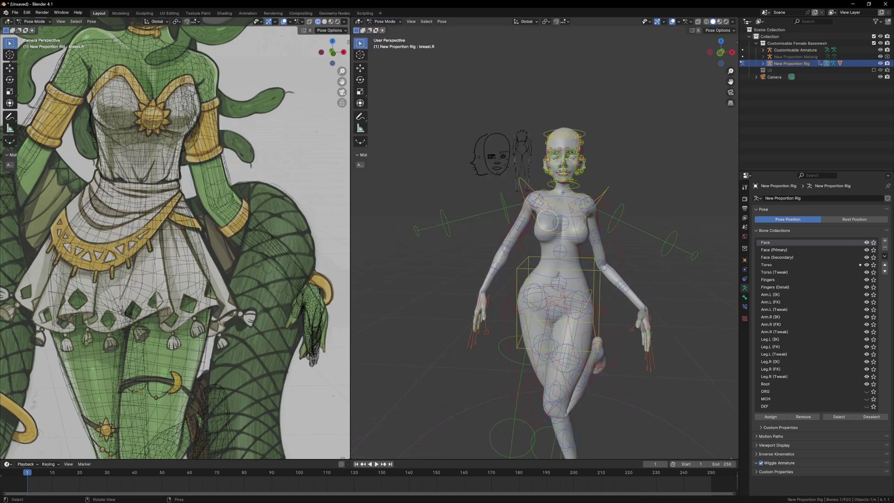
scroll(547, 232, "up", 1)
key("s")
left_click(558, 224)
key("s")
left_click(563, 222)
Step: Rotate the head control to tilt the head like the face in the reference drawing
middle_click_drag(140, 195, 240, 185, "shift")
left_click(517, 224)
key("r")
key("z")
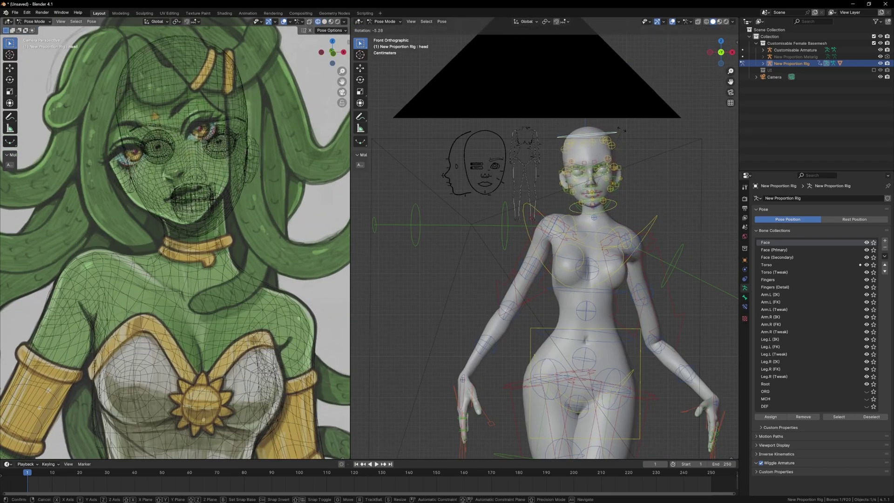
left_click(620, 129)
Step: Move the head control over the reference face and scale it along its local X axis
key("g")
left_click(606, 154)
key("z")
left_click(250, 176)
key("g")
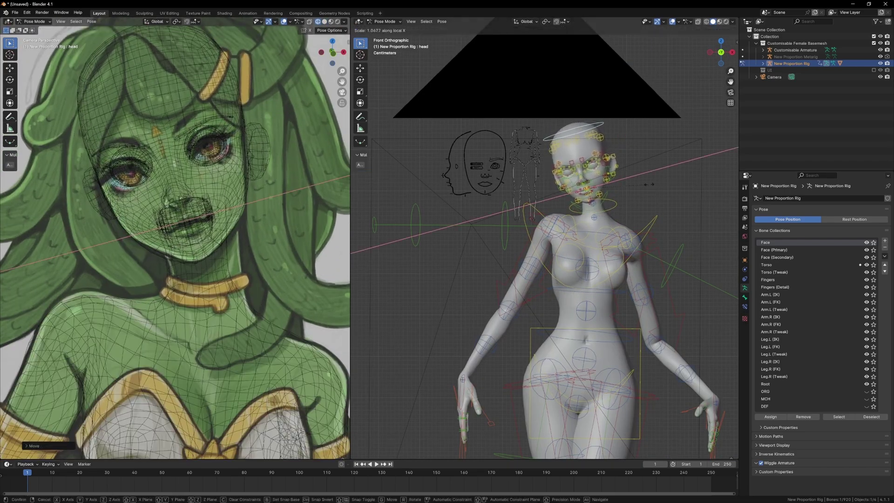